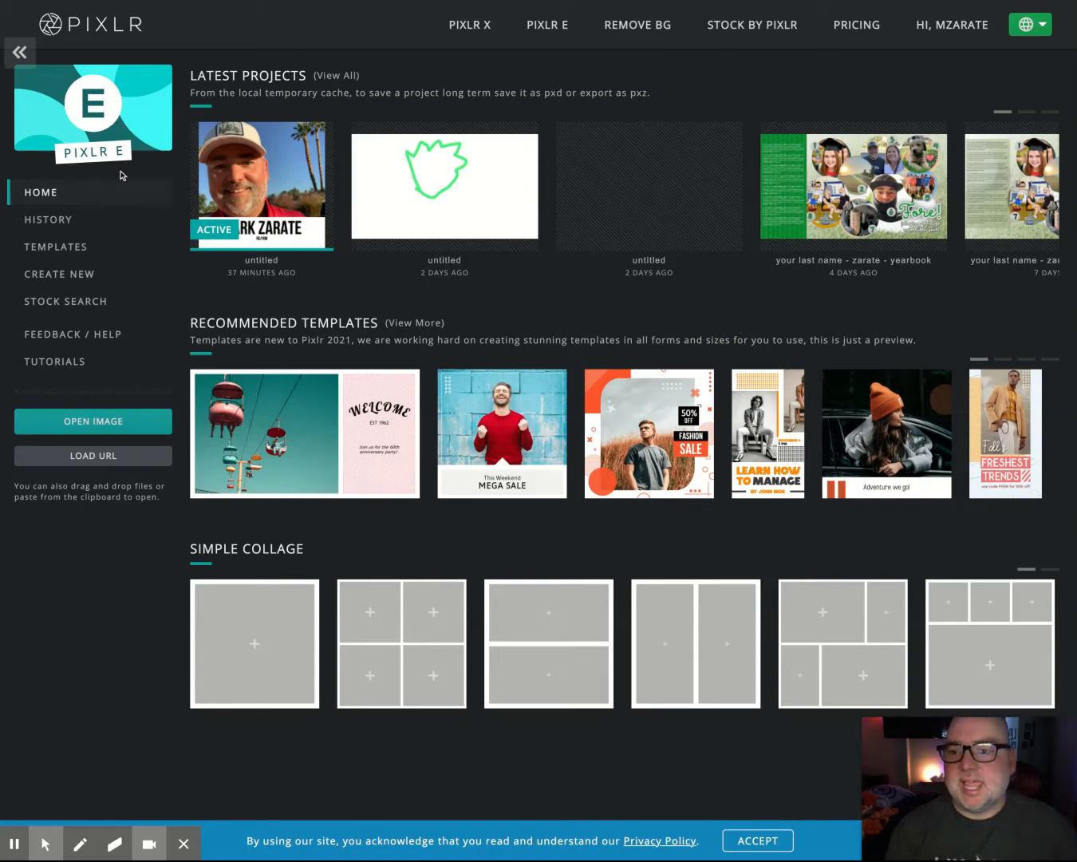
- Start a new image with the Square HD 1080 × 1080 preset
{"action": "left_click", "coordinate": [77, 275]}
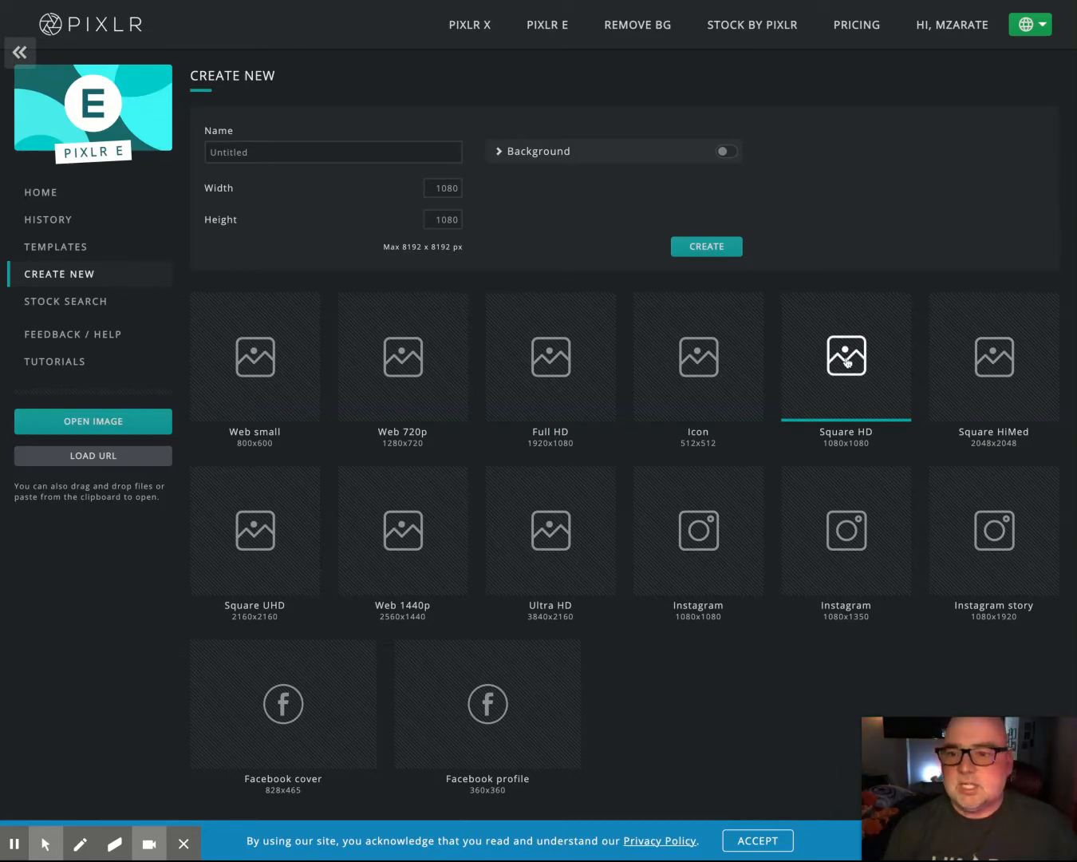
- Create the blank transparent 1080 × 1080 canvas and zoom out to see it whole
{"action": "left_click", "coordinate": [710, 247]}
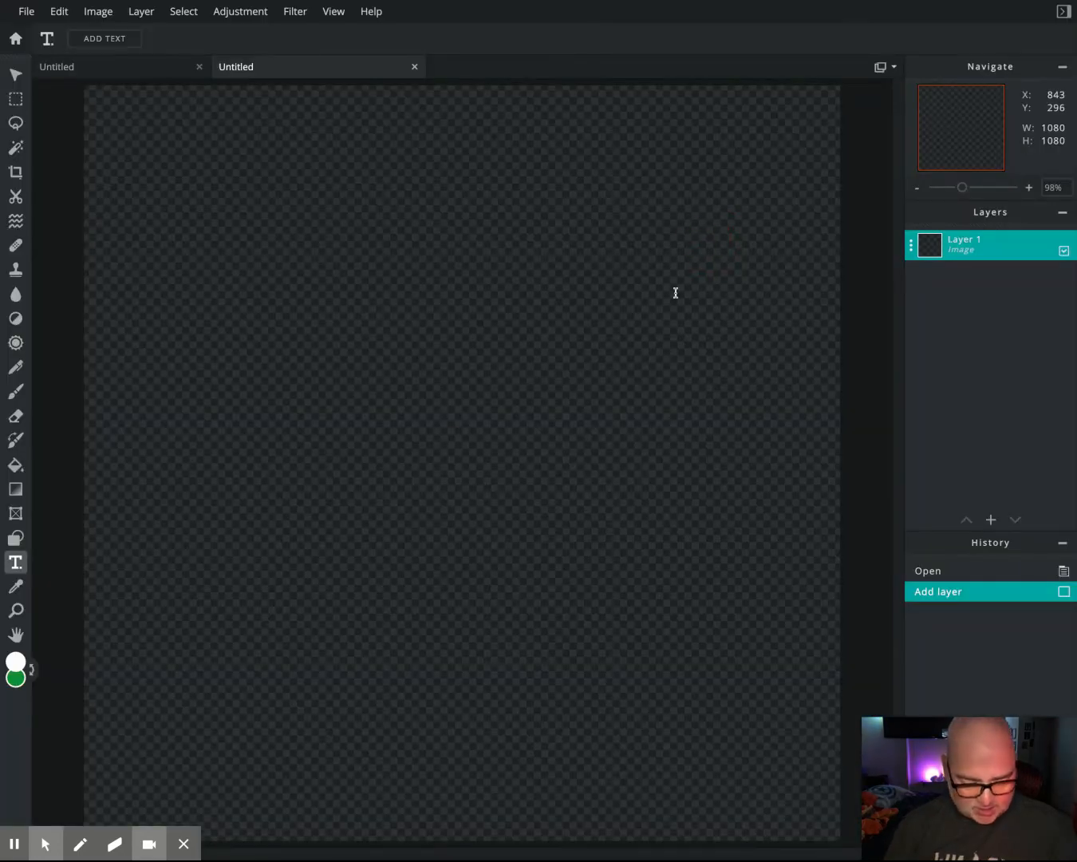
{"action": "key", "text": "ctrl+minus"}
{"action": "key", "text": "ctrl+minus"}
{"action": "key", "text": "ctrl+minus"}
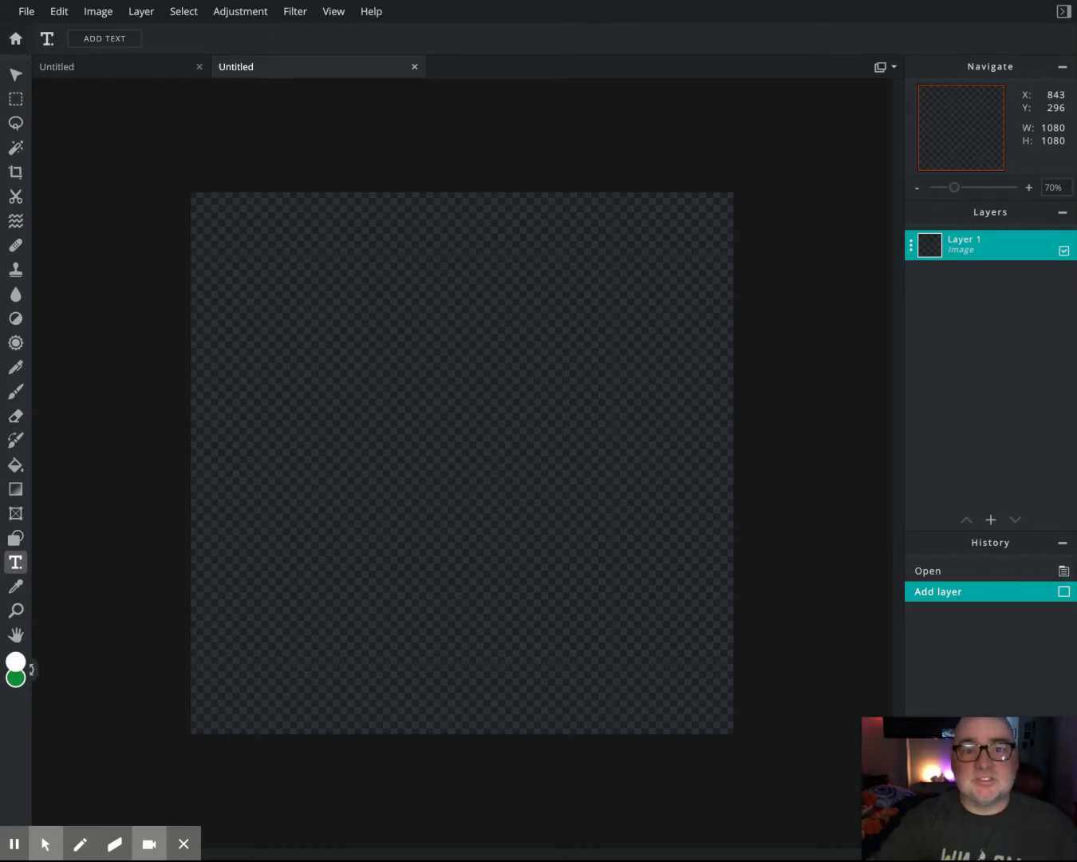
{"action": "left_click", "coordinate": [991, 520]}
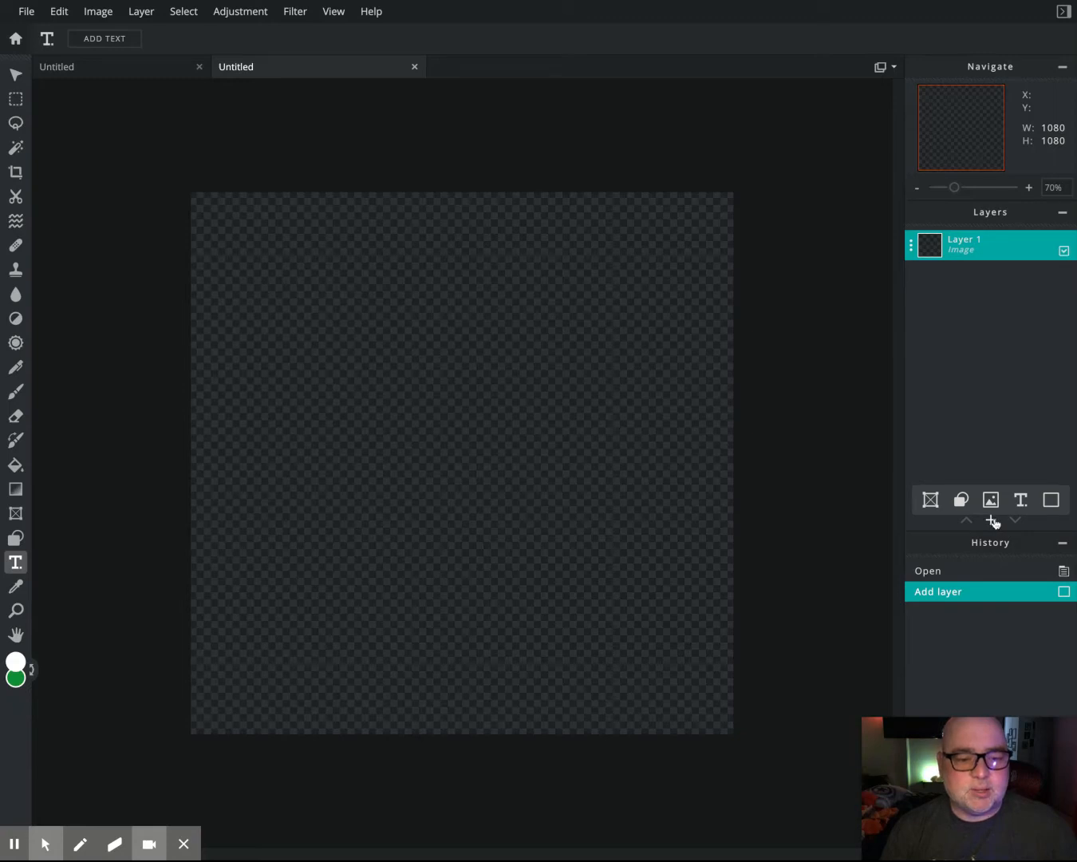
- Add the selfie as an image layer, shrink it to 1091 × 1455 and frame the face
{"action": "left_click", "coordinate": [992, 500]}
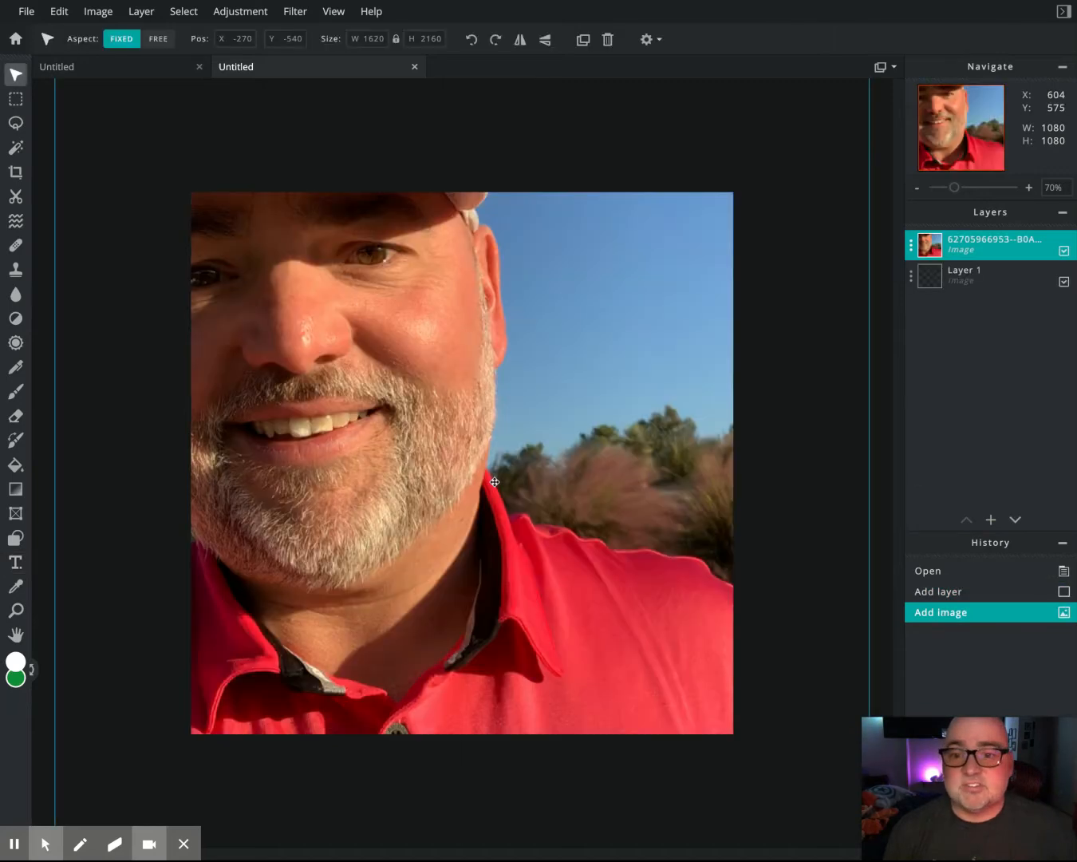
{"action": "left_click_drag", "start_coordinate": [394, 386], "coordinate": [465, 531]}
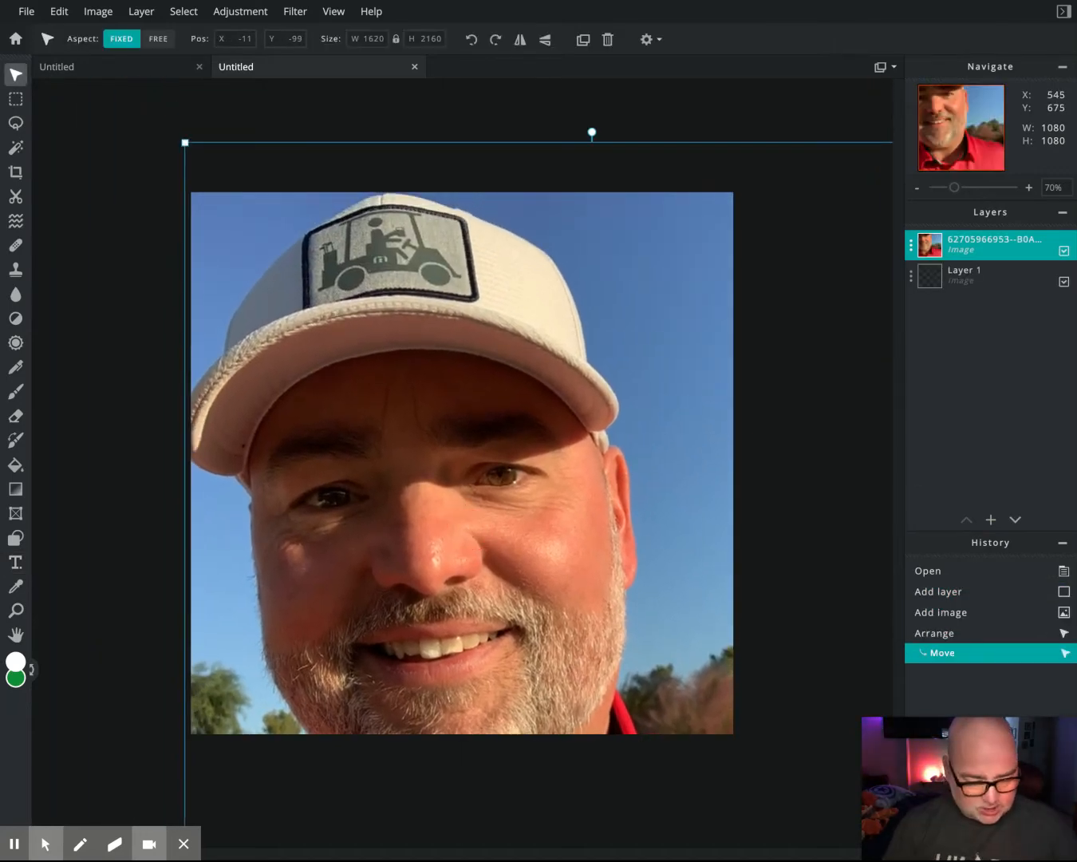
{"action": "scroll", "coordinate": [465, 530], "scroll_direction": "down", "scroll_amount": 4}
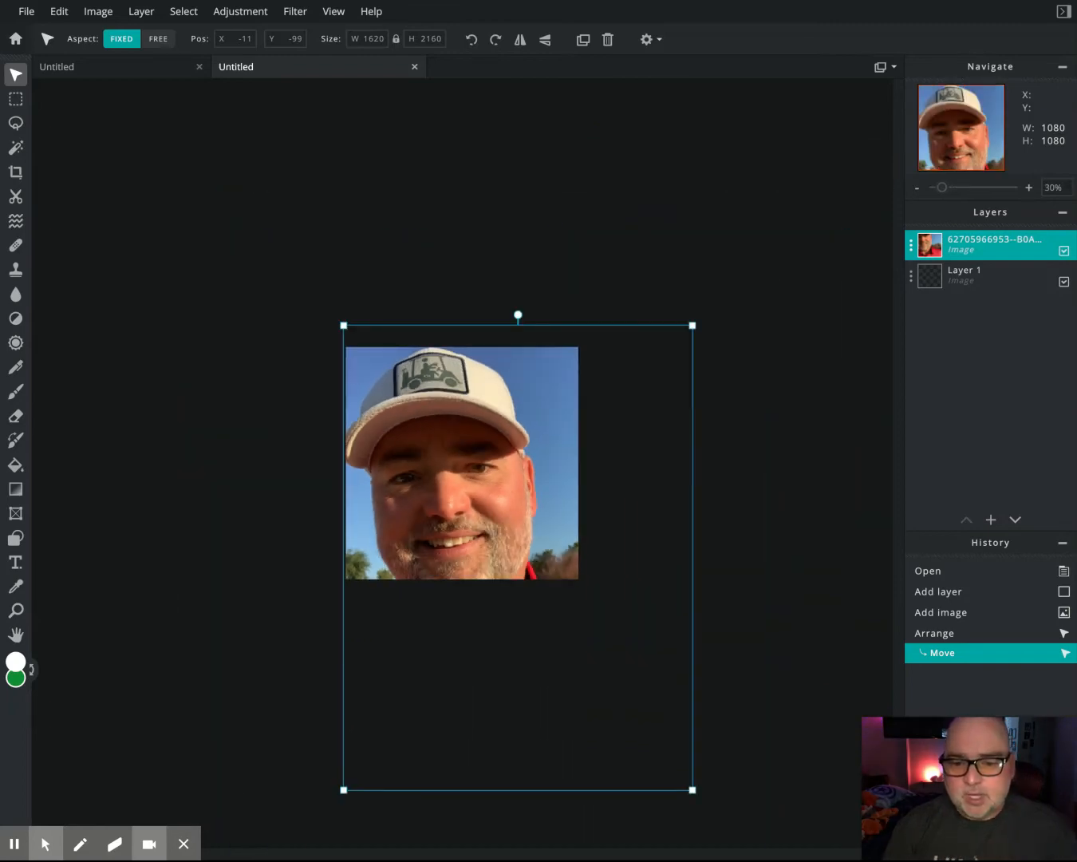
{"action": "left_click_drag", "start_coordinate": [693, 790], "coordinate": [583, 630]}
{"action": "left_click_drag", "start_coordinate": [454, 467], "coordinate": [453, 472]}
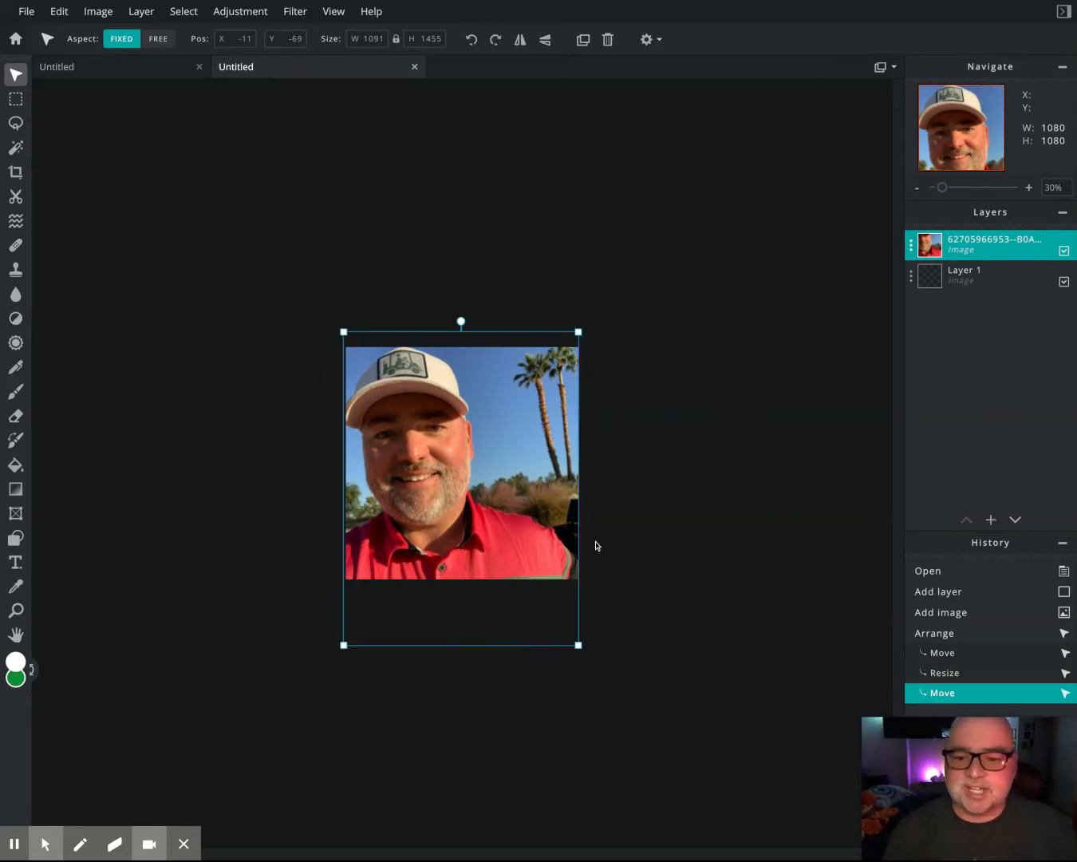
{"action": "left_click_drag", "start_coordinate": [454, 505], "coordinate": [444, 495]}
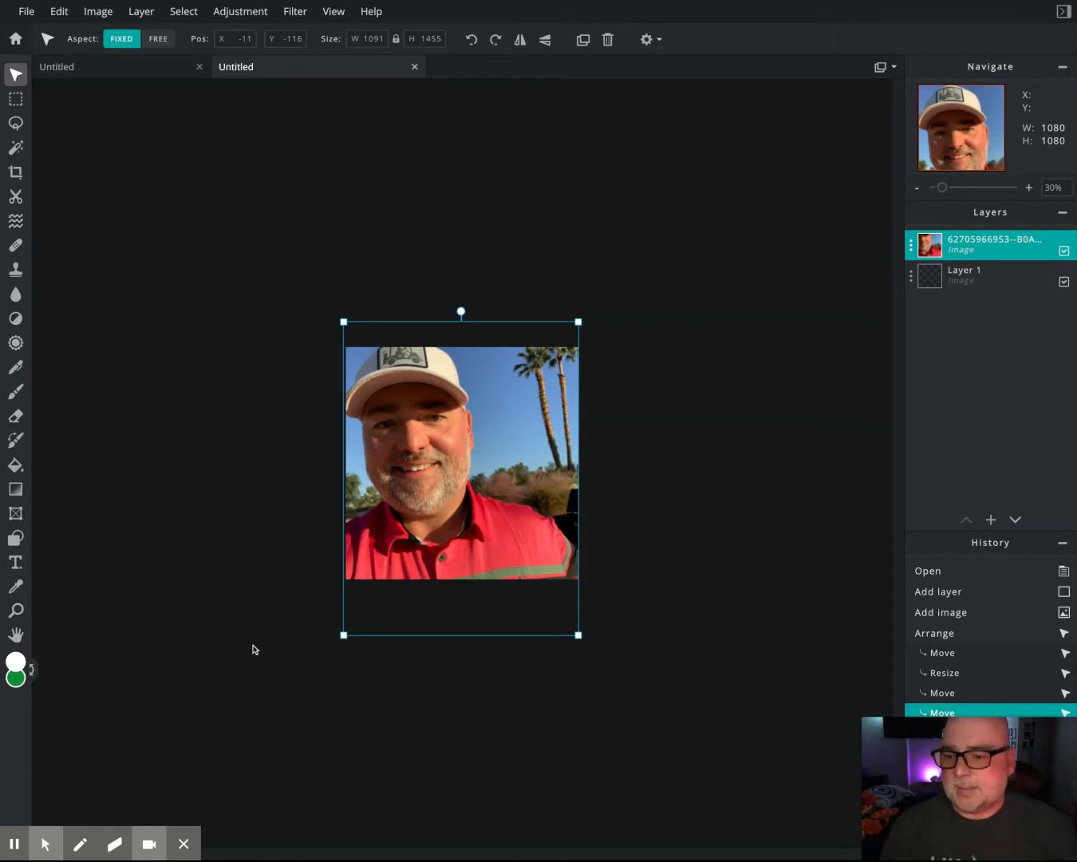
- Draw a white rectangle along the photo's bottom edge and make the bar taller
{"action": "left_click", "coordinate": [17, 543]}
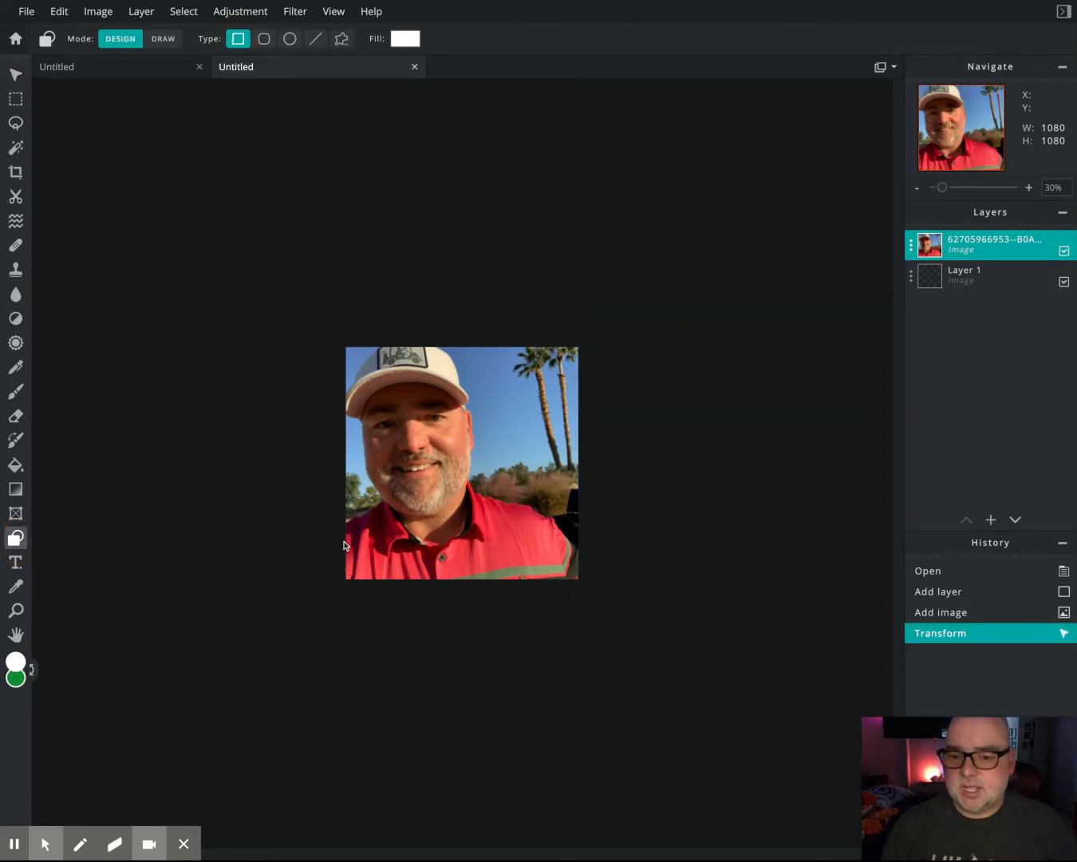
{"action": "left_click_drag", "start_coordinate": [346, 536], "coordinate": [581, 583]}
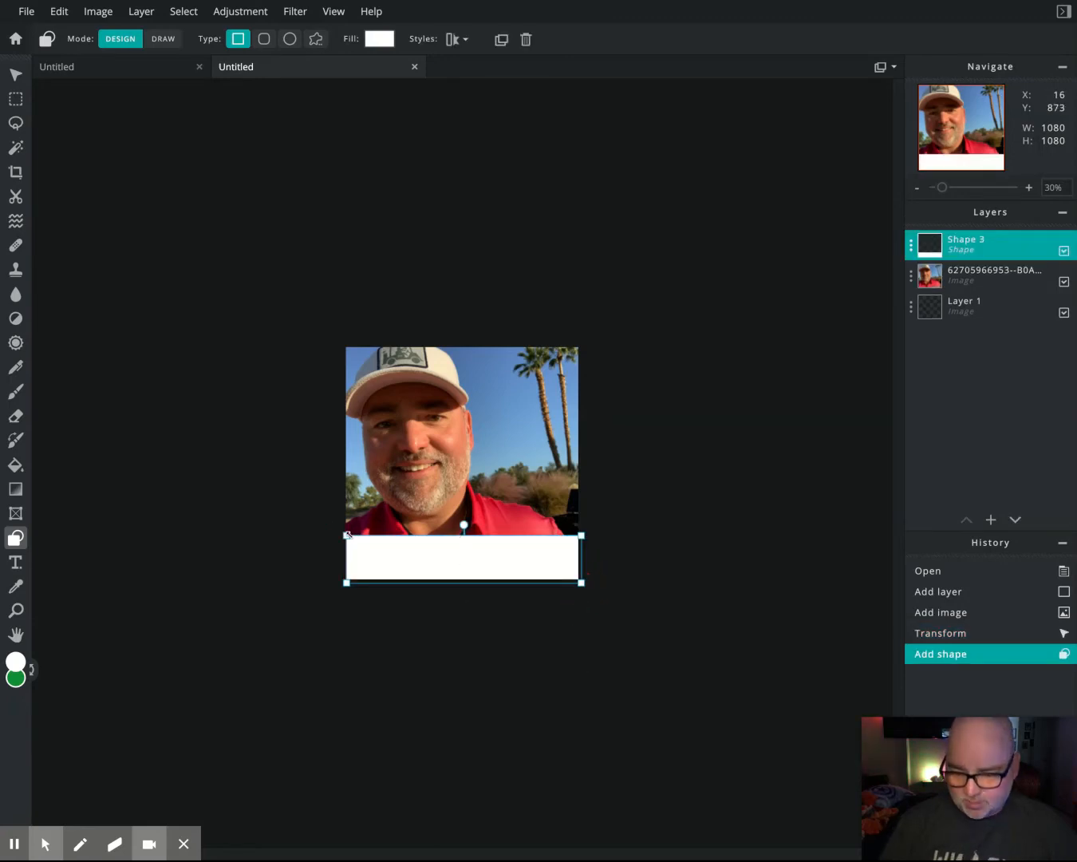
{"action": "left_click_drag", "start_coordinate": [350, 533], "coordinate": [348, 528]}
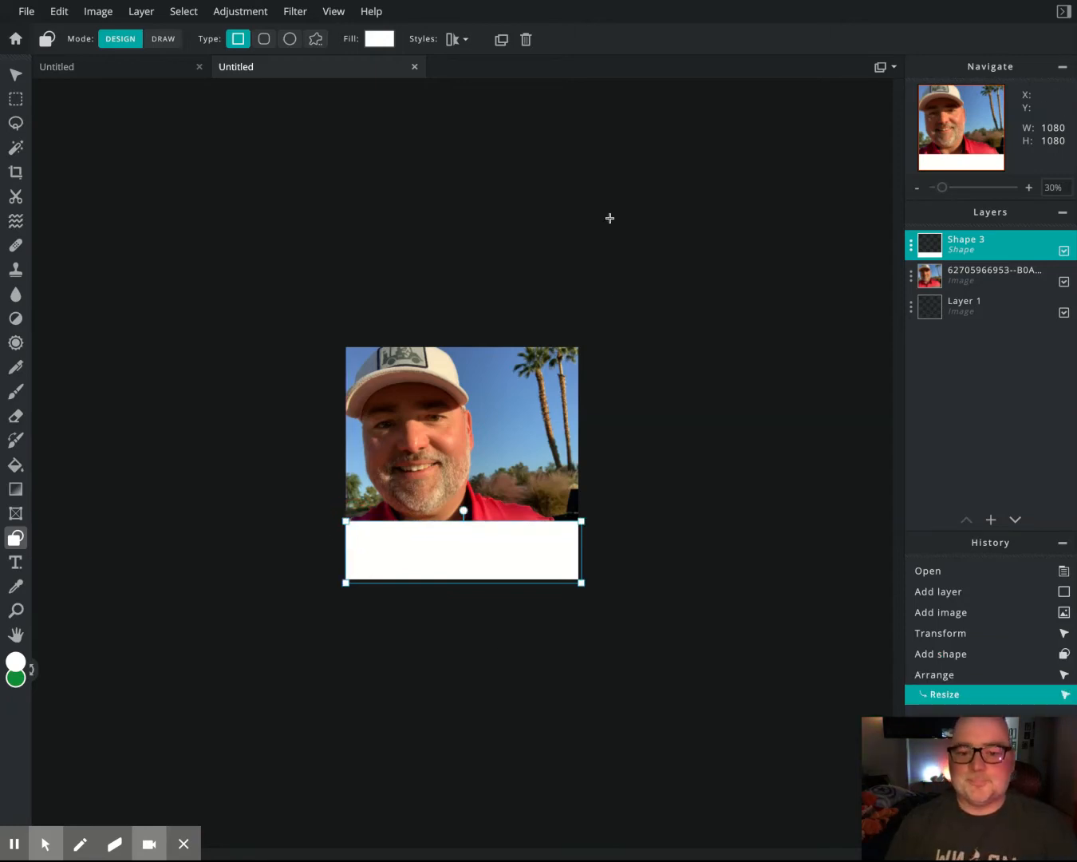
- Add a new text layer with black fill
{"action": "left_click", "coordinate": [992, 522]}
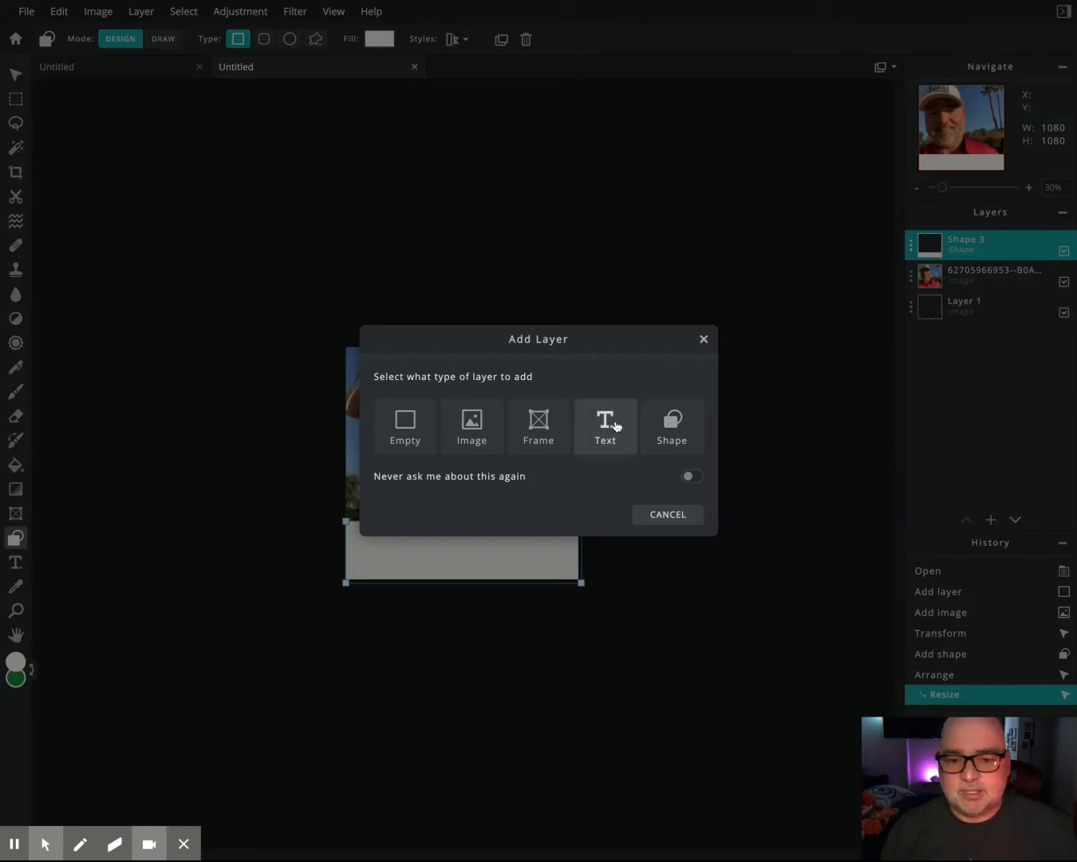
{"action": "left_click", "coordinate": [612, 435]}
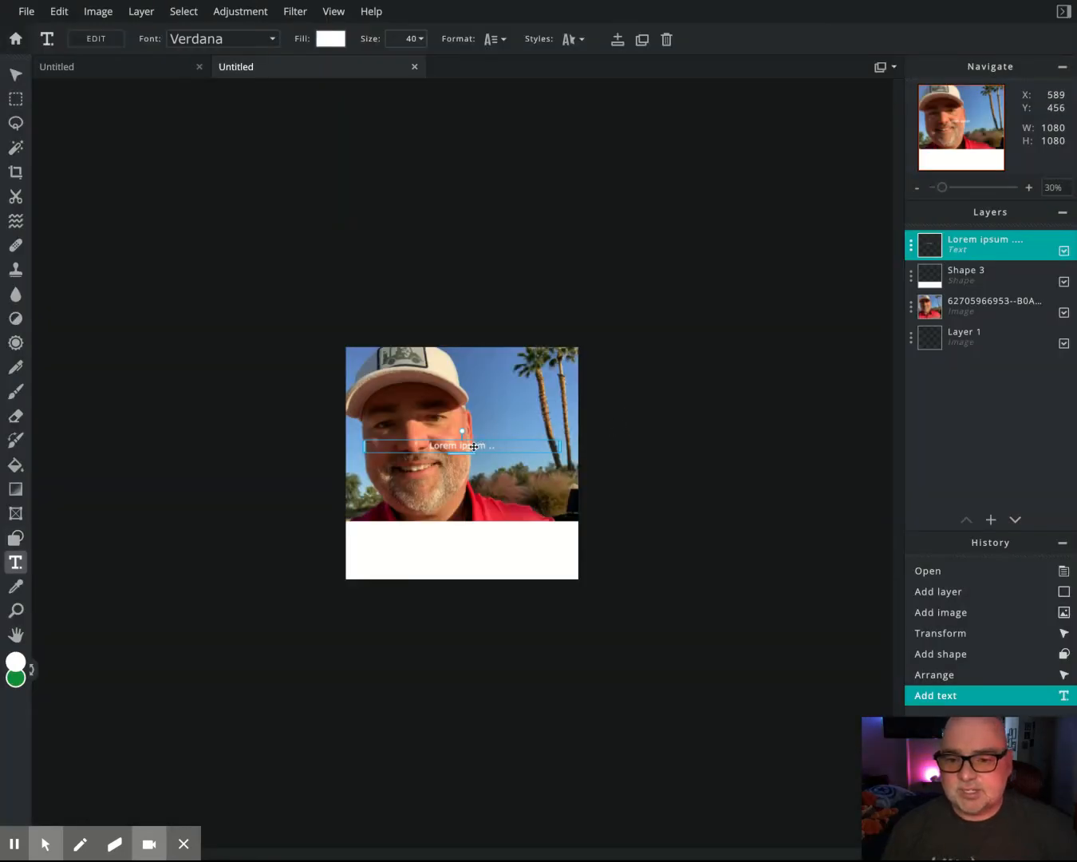
{"action": "left_click", "coordinate": [330, 39]}
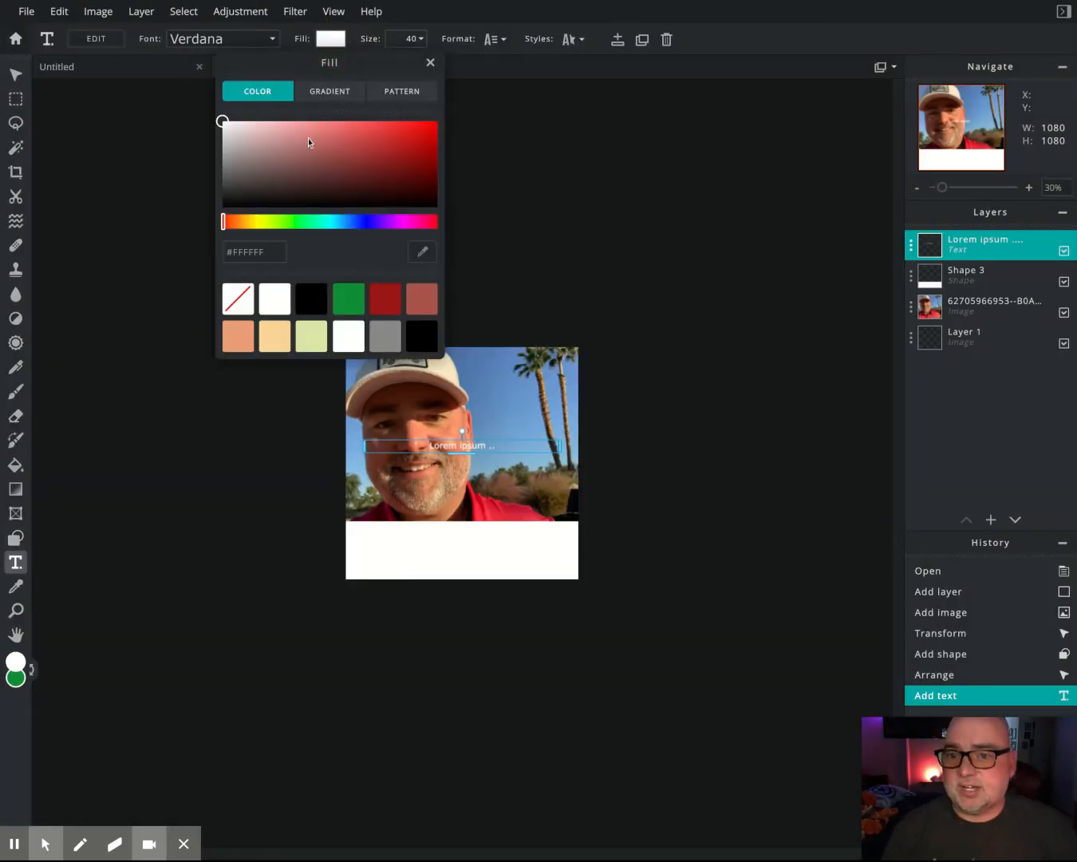
{"action": "left_click", "coordinate": [253, 182]}
{"action": "left_click", "coordinate": [223, 207]}
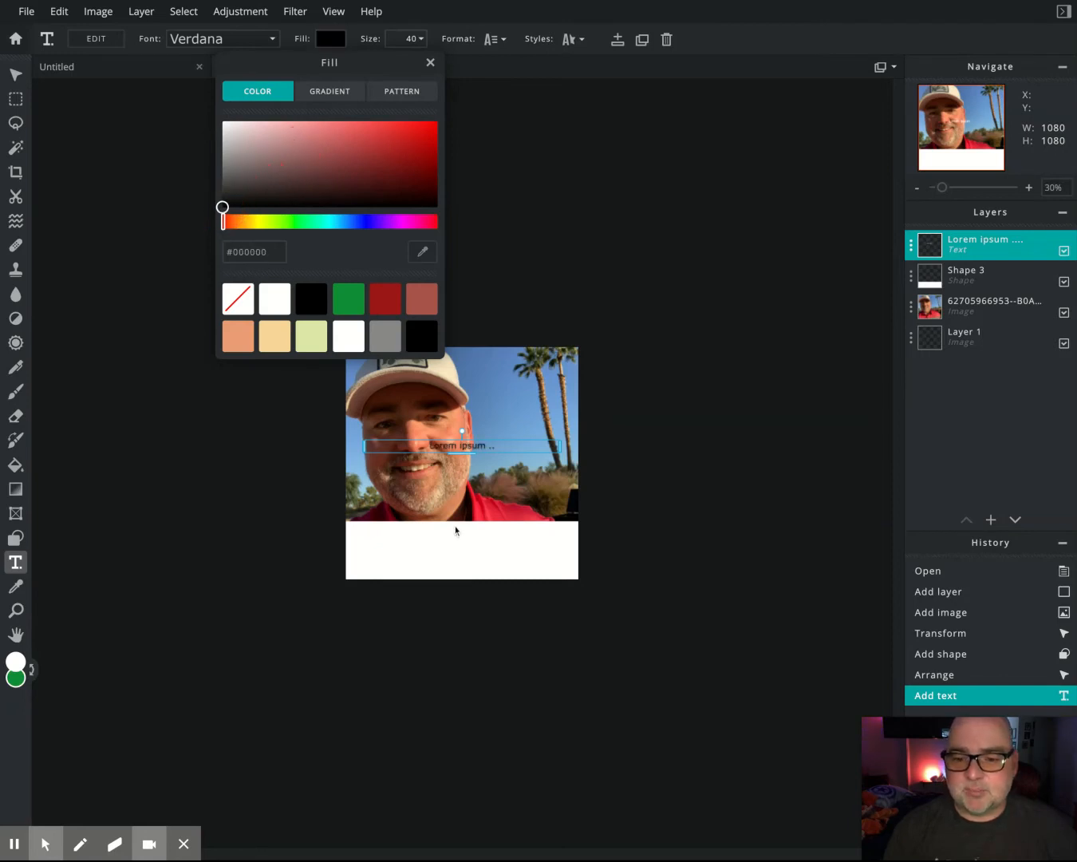
{"action": "left_click", "coordinate": [270, 39]}
- Set the text font to Bronzier at size 135
{"action": "left_click", "coordinate": [269, 39]}
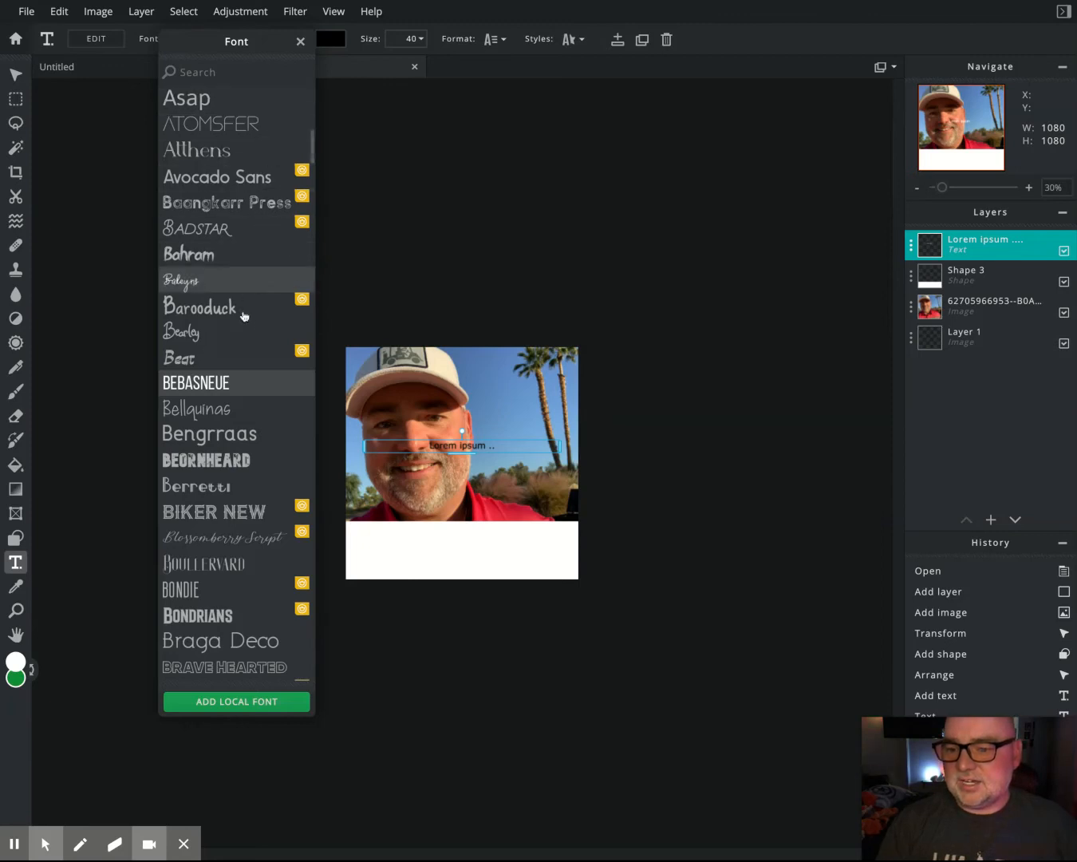
{"action": "left_click", "coordinate": [236, 383]}
{"action": "scroll", "coordinate": [236, 389], "scroll_direction": "down", "scroll_amount": 1}
{"action": "scroll", "coordinate": [236, 390], "scroll_direction": "down", "scroll_amount": 8}
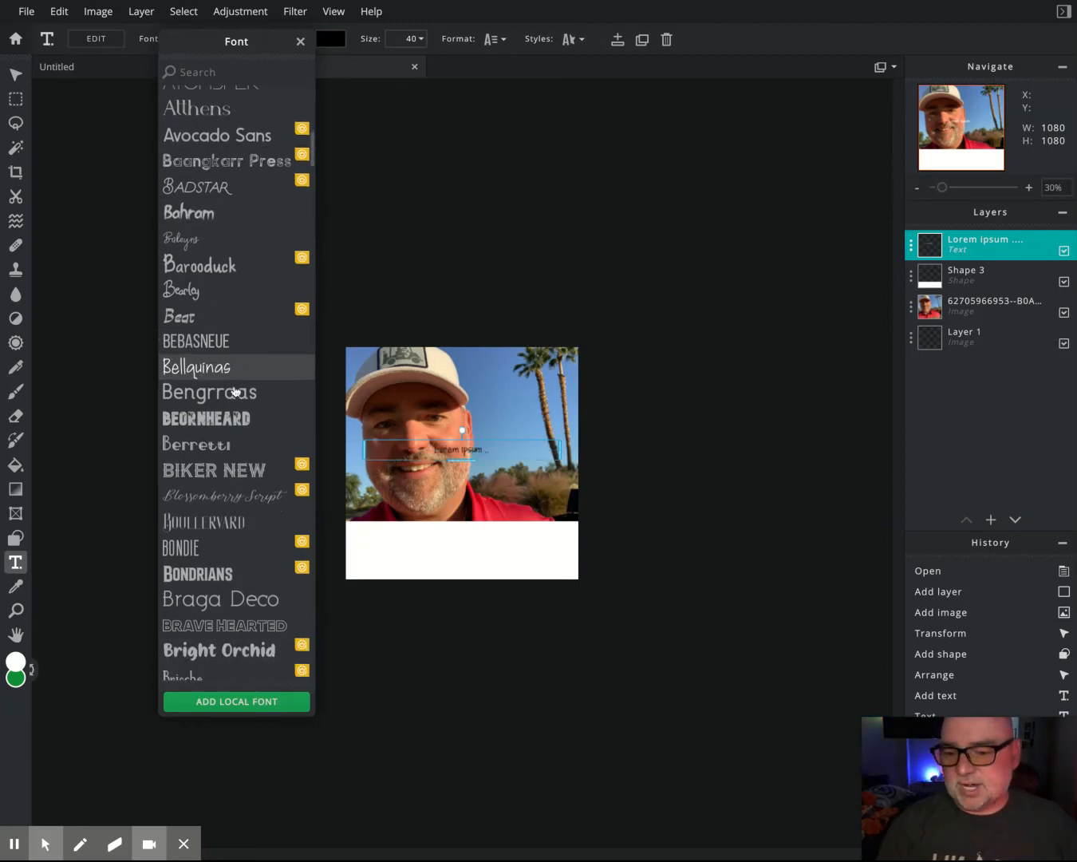
{"action": "scroll", "coordinate": [228, 399], "scroll_direction": "down", "scroll_amount": 1}
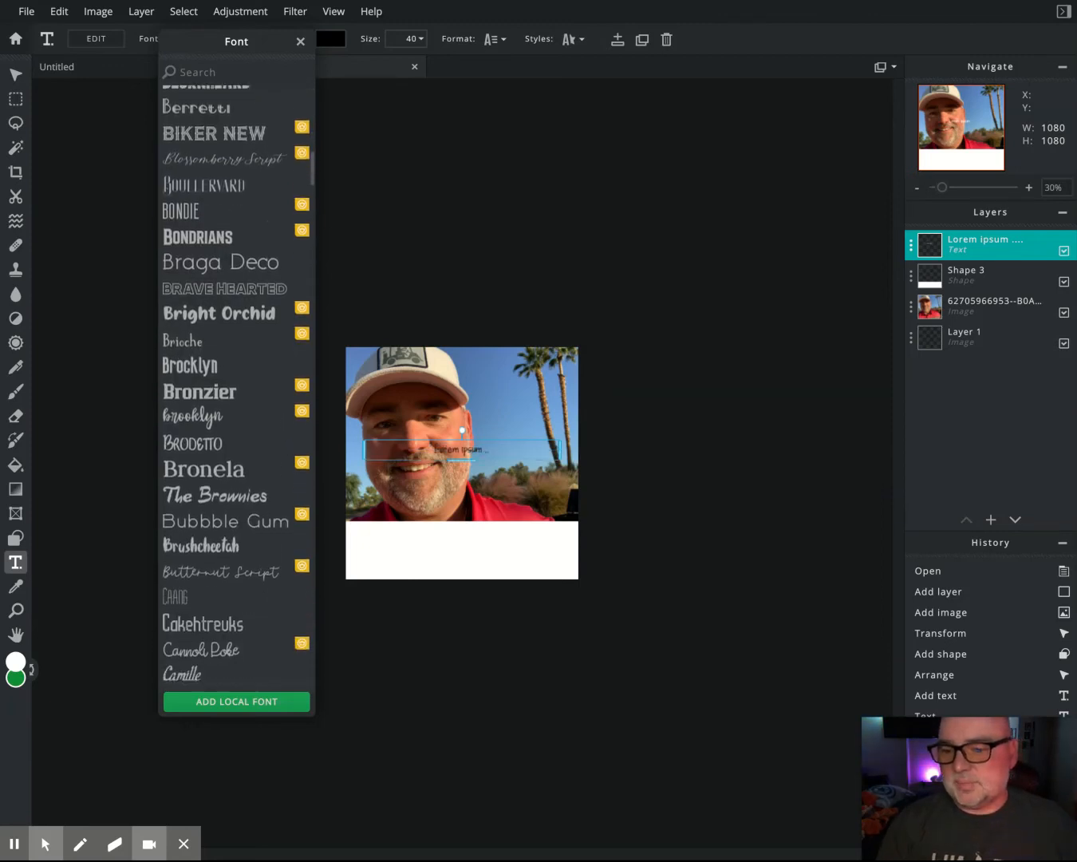
{"action": "left_click", "coordinate": [229, 405]}
{"action": "left_click", "coordinate": [228, 393]}
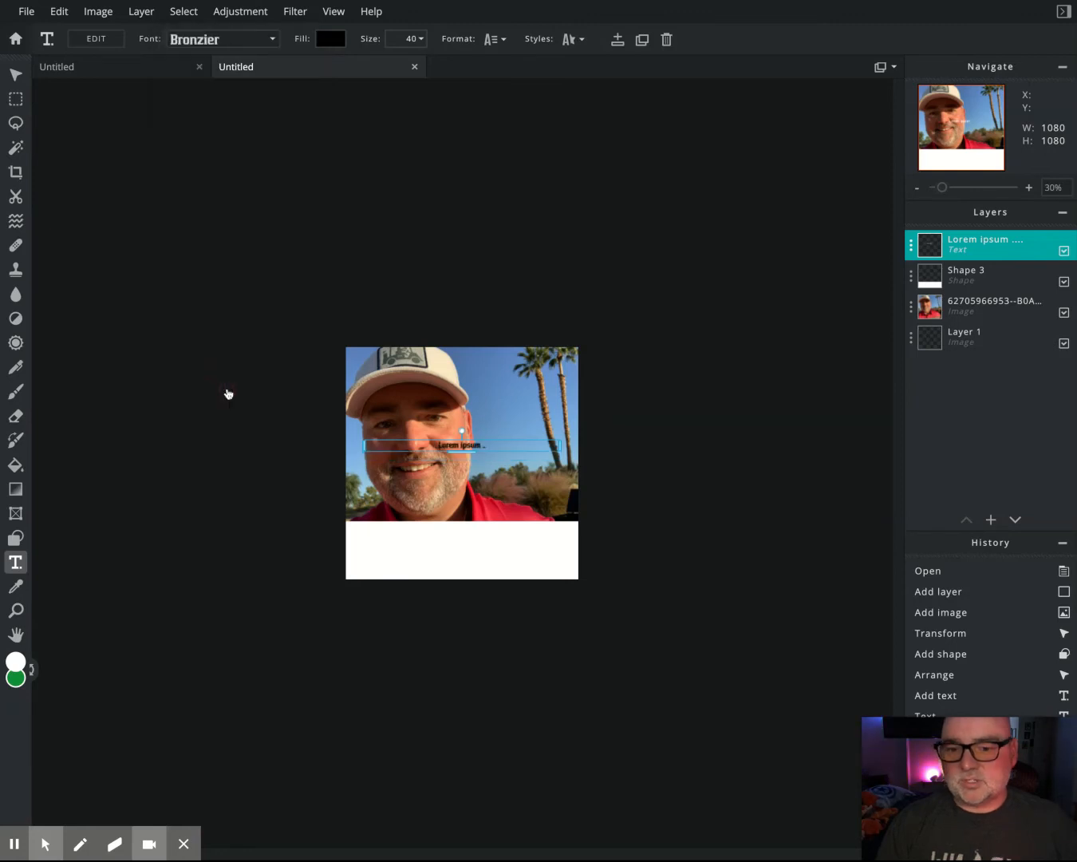
{"action": "left_click", "coordinate": [422, 38]}
{"action": "left_click_drag", "start_coordinate": [310, 66], "coordinate": [346, 64]}
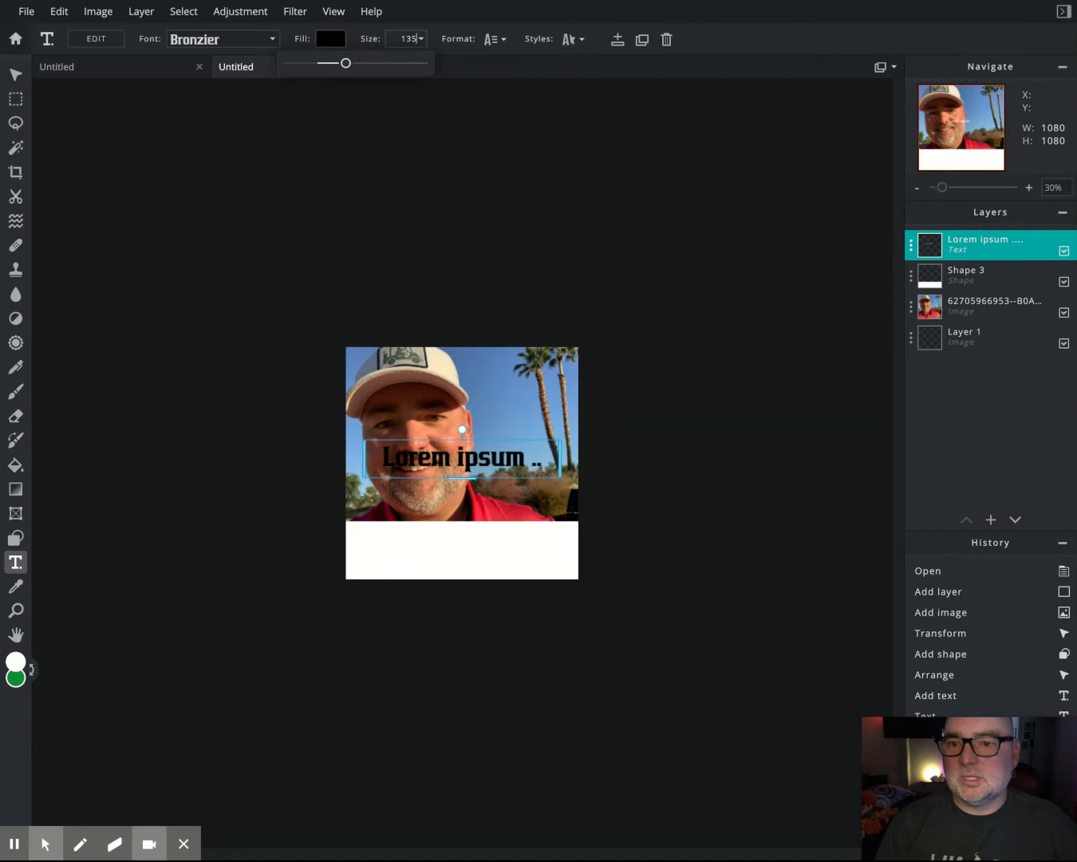
- Replace the placeholder with the person's name and move it onto the white bar
{"action": "left_click", "coordinate": [466, 466]}
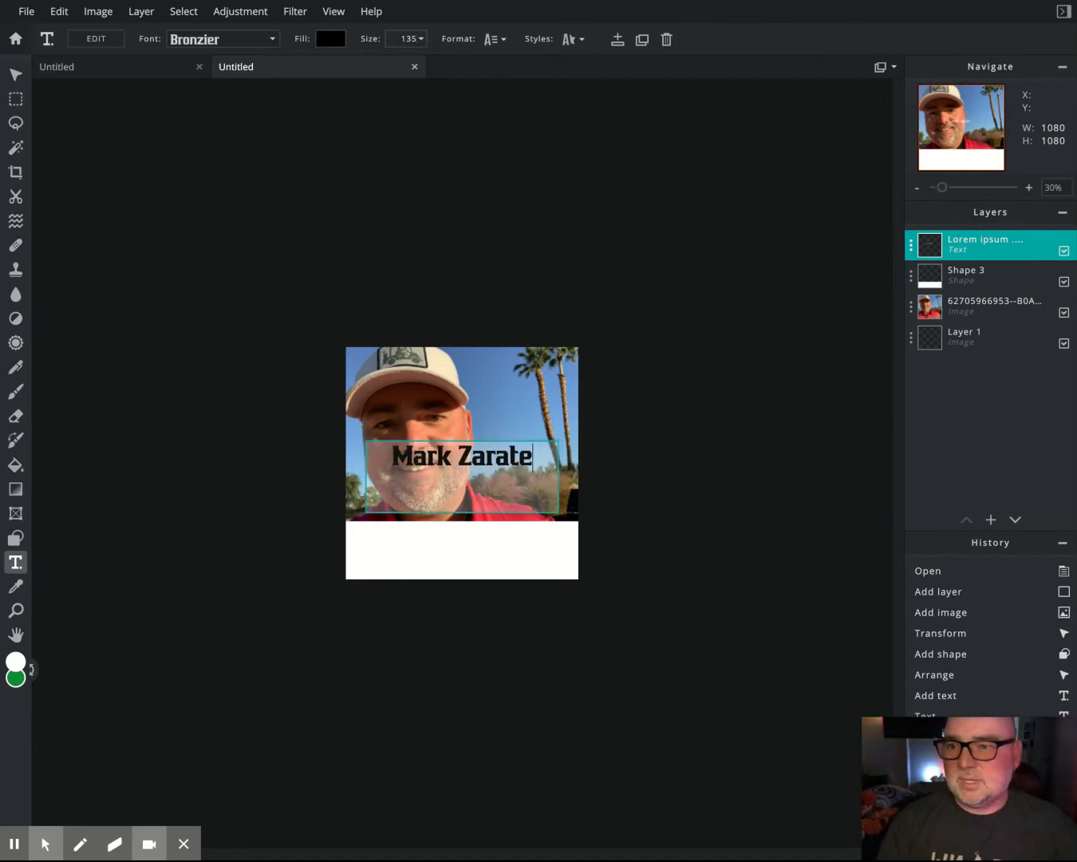
{"action": "left_click", "coordinate": [12, 73]}
{"action": "left_click_drag", "start_coordinate": [464, 439], "coordinate": [463, 539]}
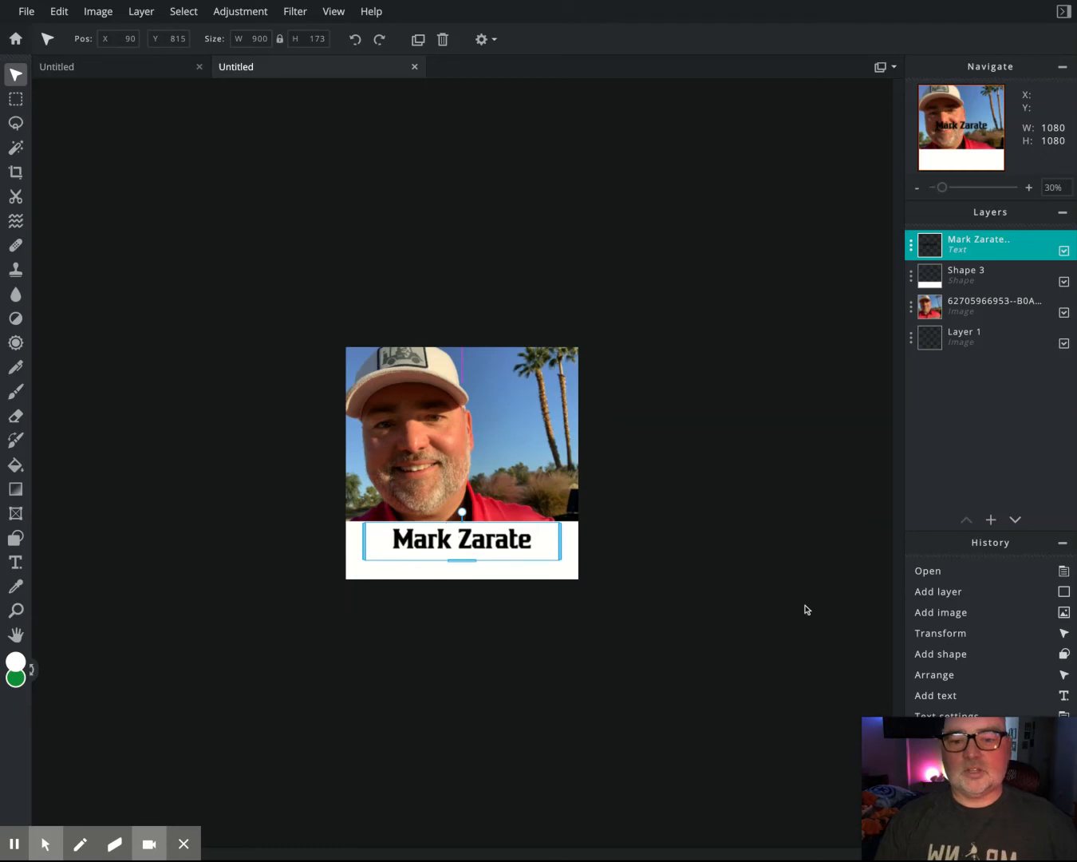
- Add another text layer reading 'He/Him'
{"action": "left_click", "coordinate": [990, 519]}
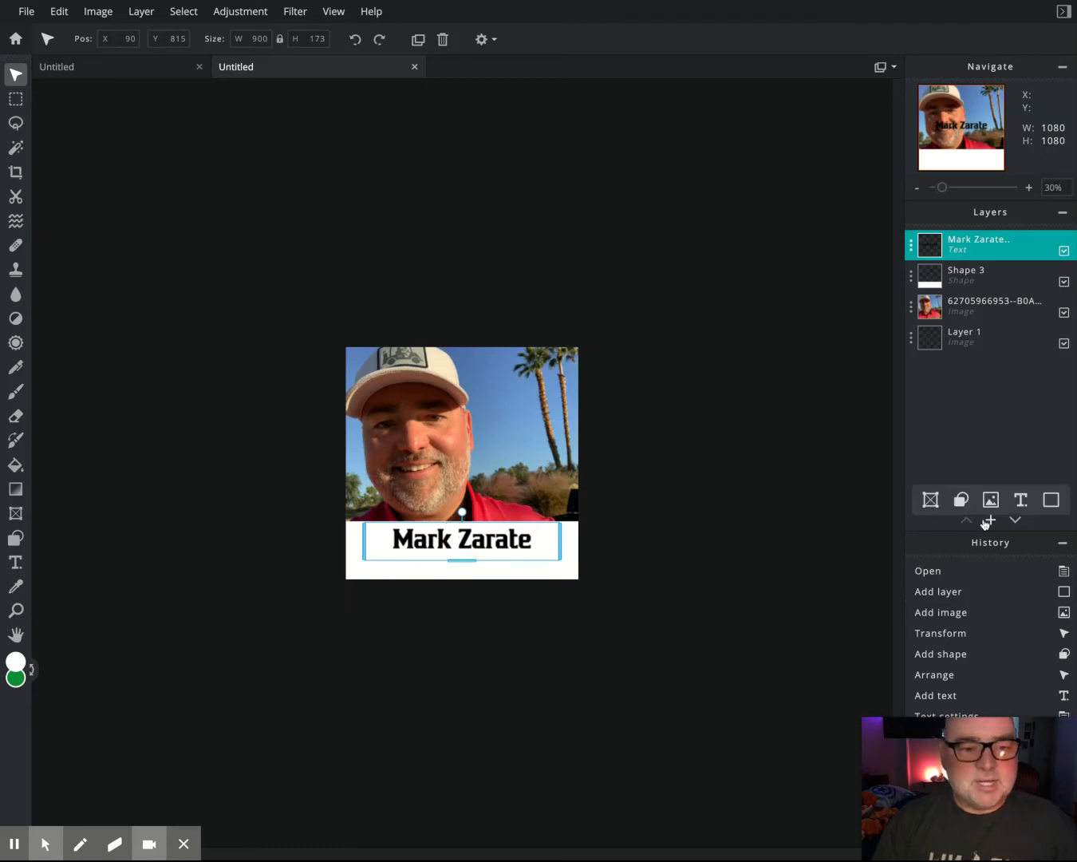
{"action": "left_click", "coordinate": [988, 520]}
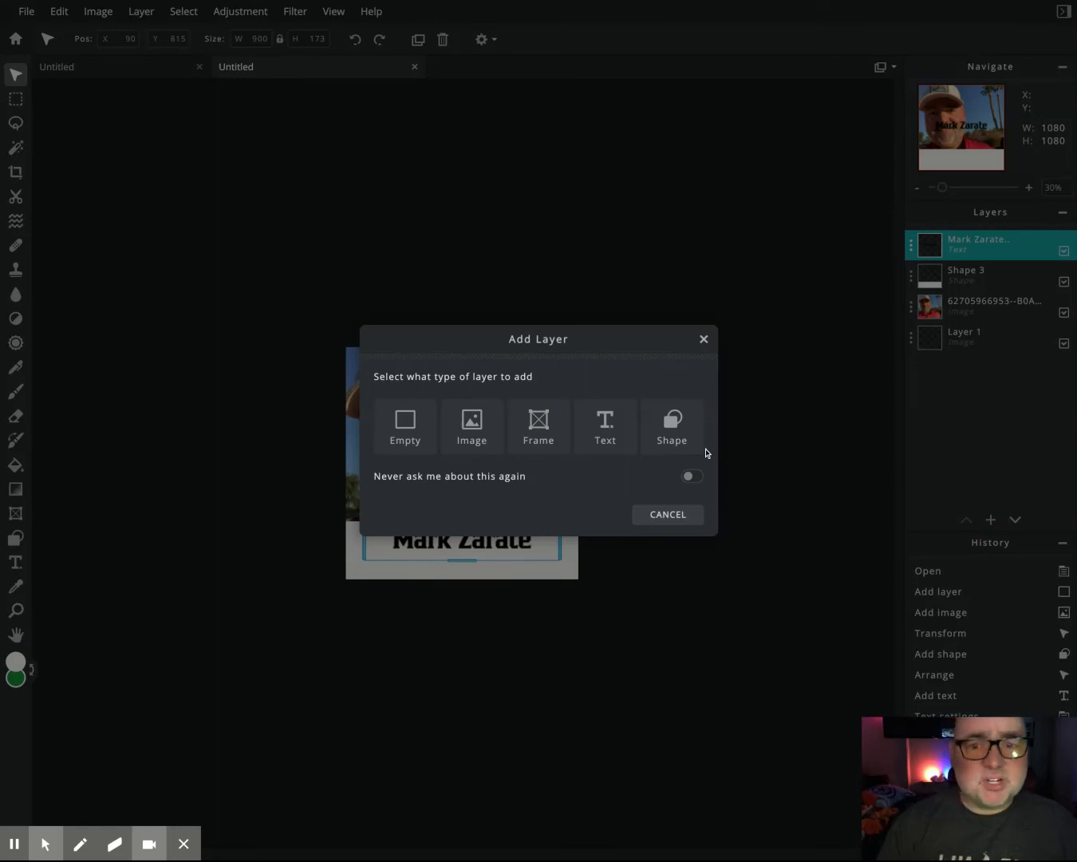
{"action": "left_click", "coordinate": [606, 427]}
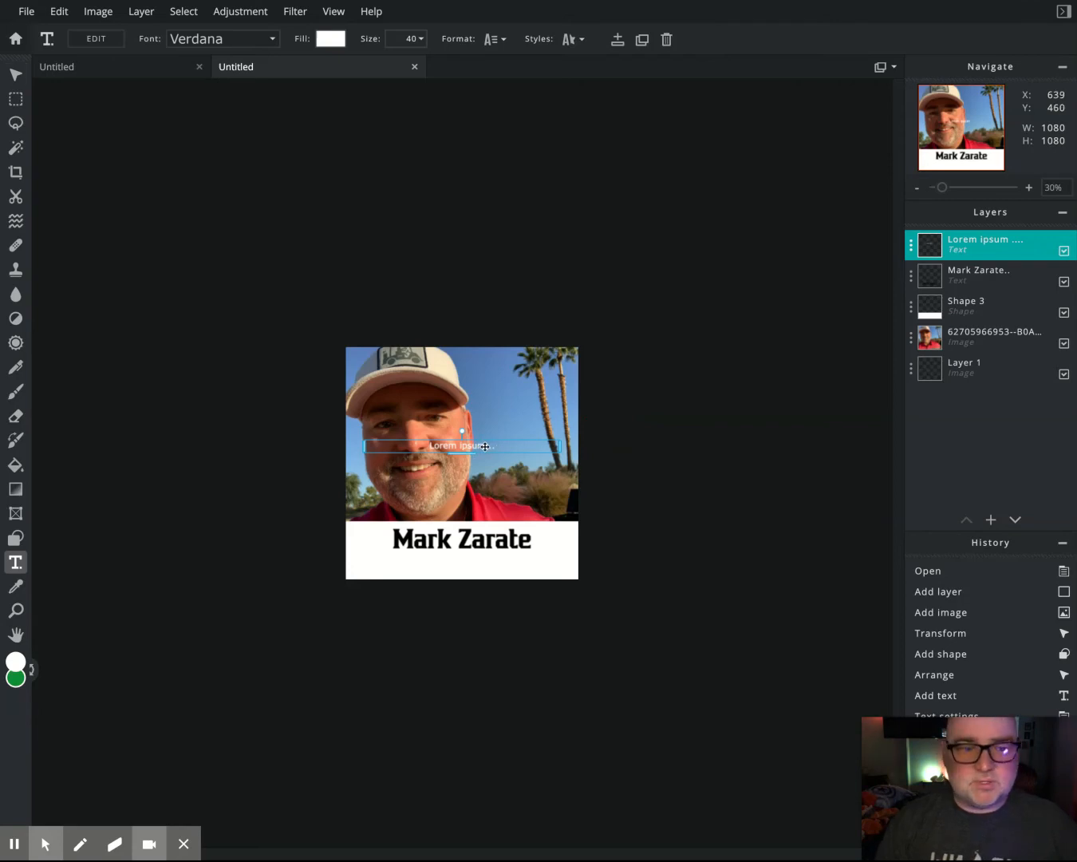
{"action": "double_click", "coordinate": [484, 446]}
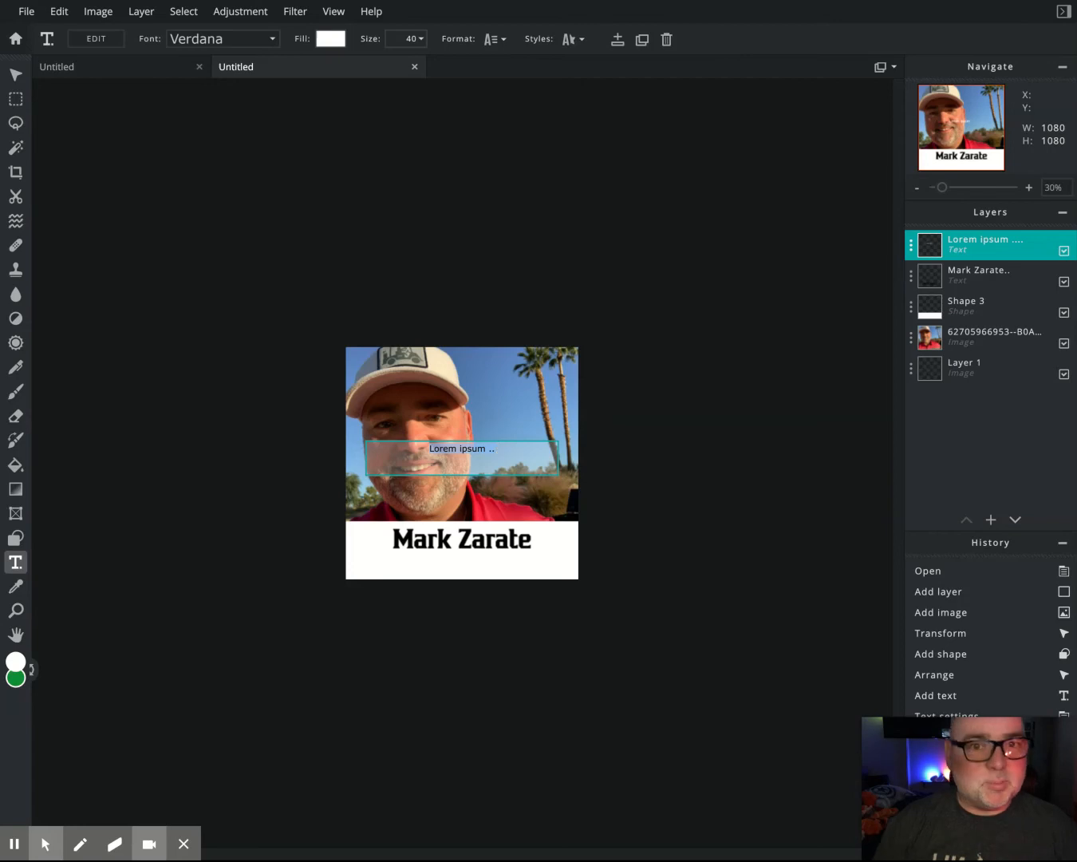
{"action": "key", "text": "ctrl+a"}
{"action": "type", "text": "Him"}
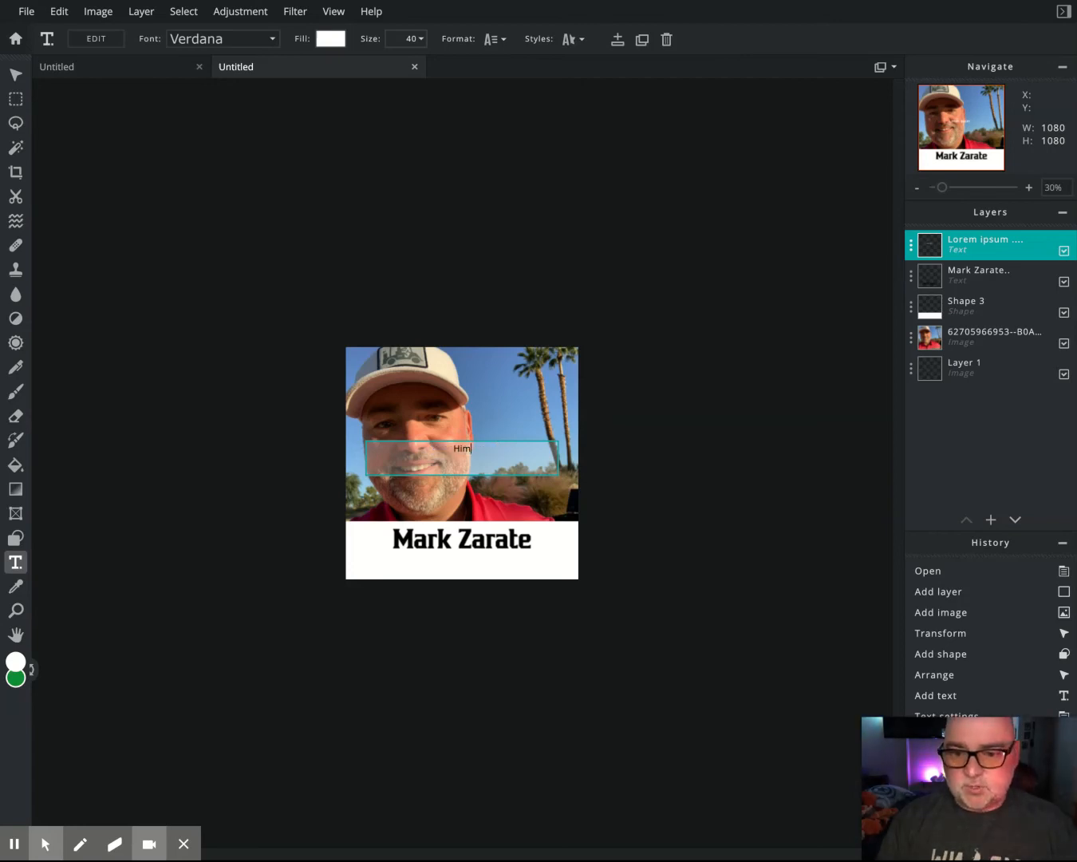
{"action": "key", "text": "BackSpace"}
{"action": "key", "text": "BackSpace"}
{"action": "key", "text": "BackSpace"}
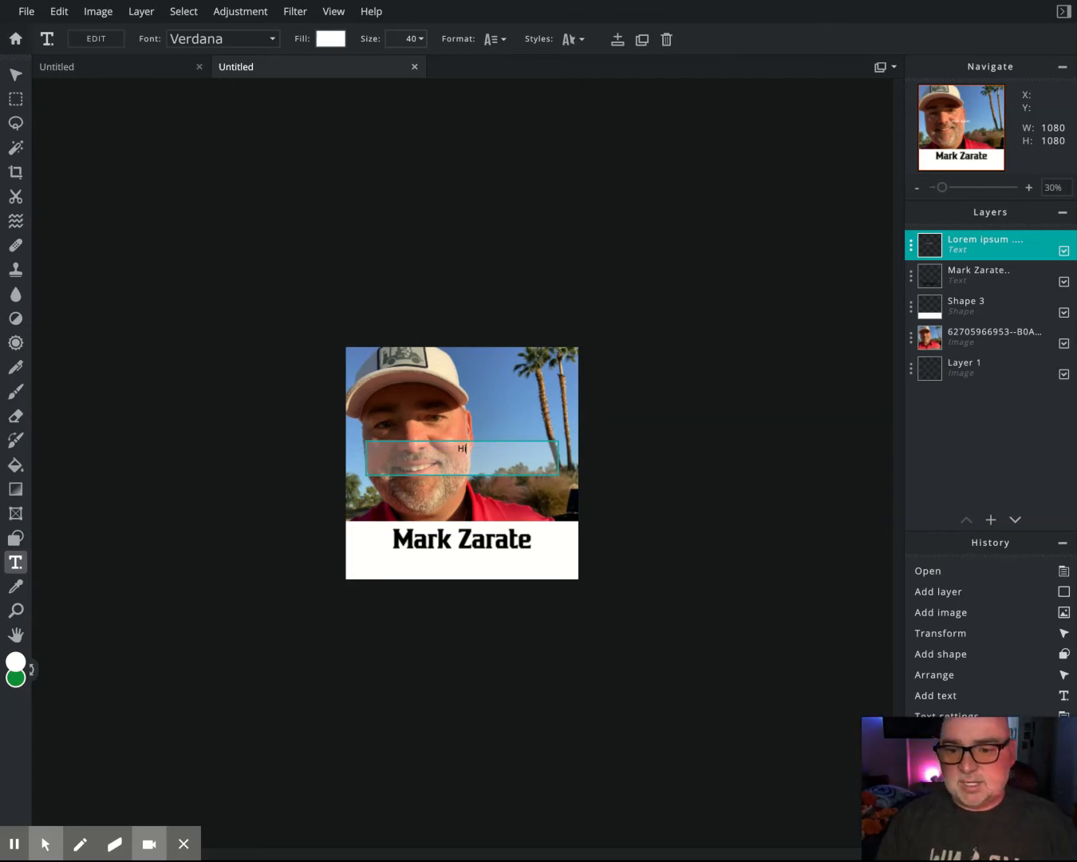
{"action": "type", "text": "He/Him"}
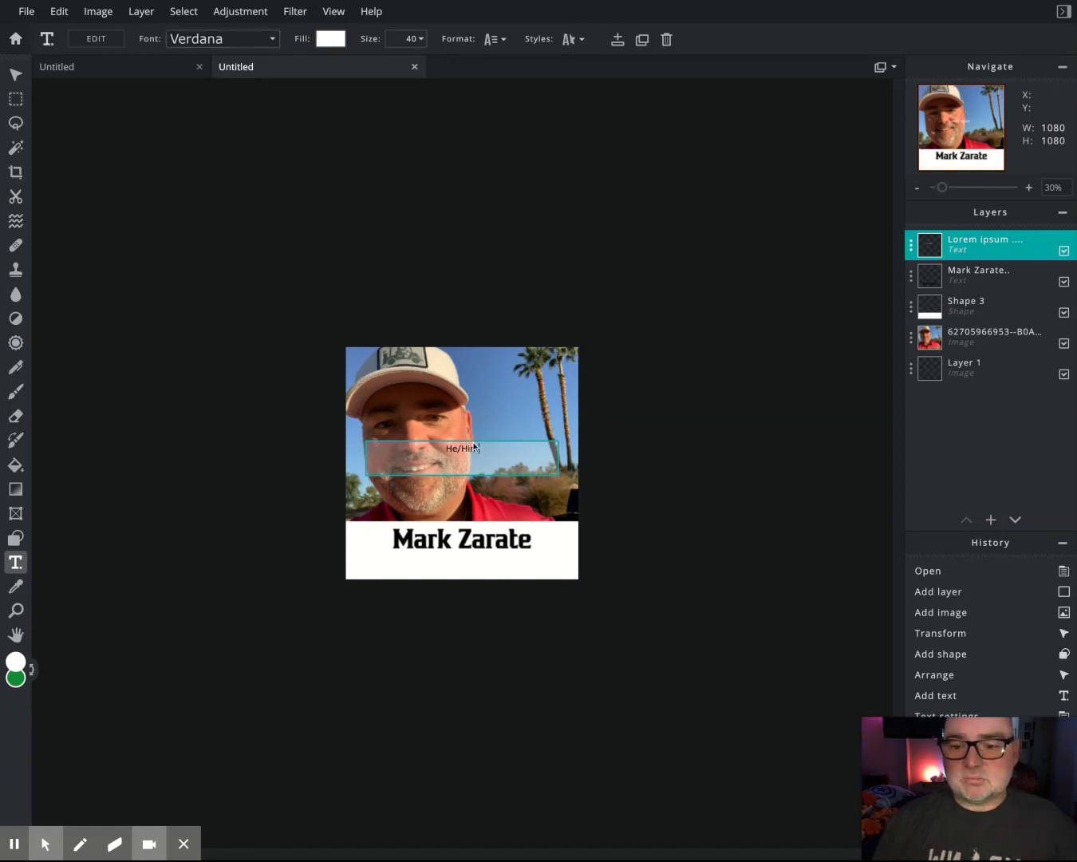
- Style 'He/Him' in black Bronzier at size 76 and place it below the name
{"action": "left_click", "coordinate": [271, 39]}
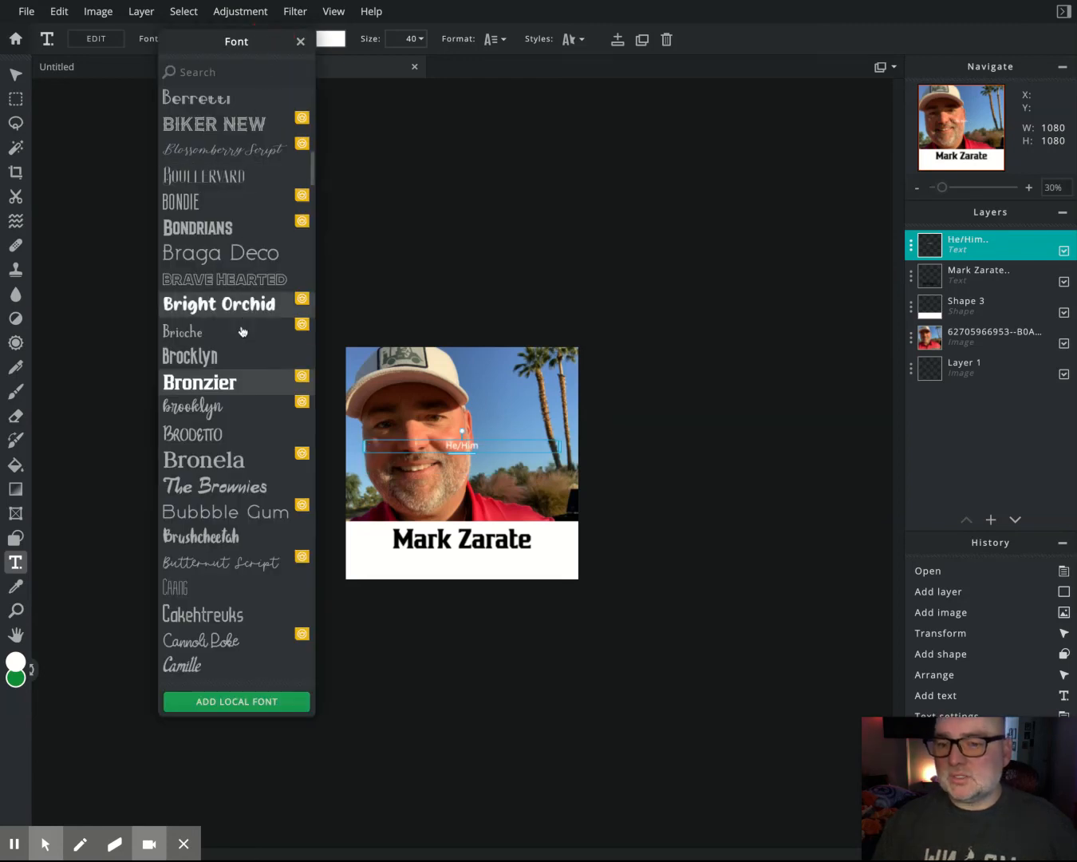
{"action": "left_click", "coordinate": [240, 379]}
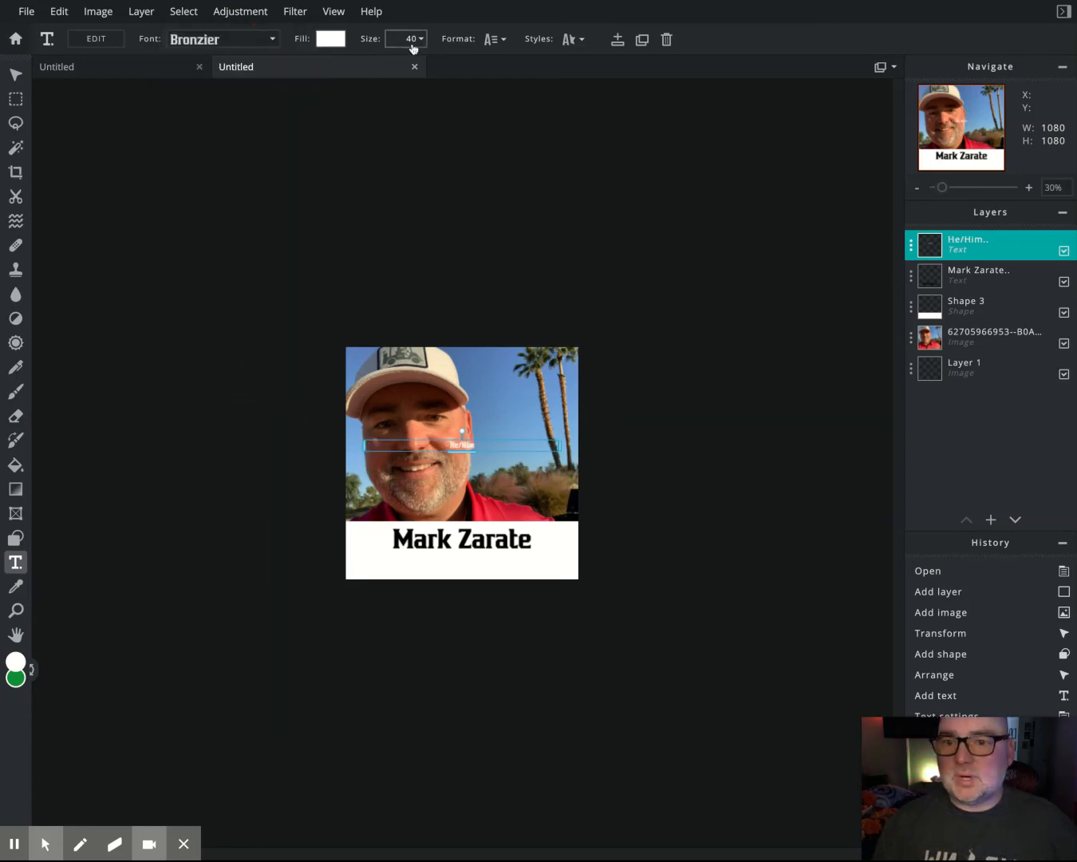
{"action": "left_click", "coordinate": [331, 38]}
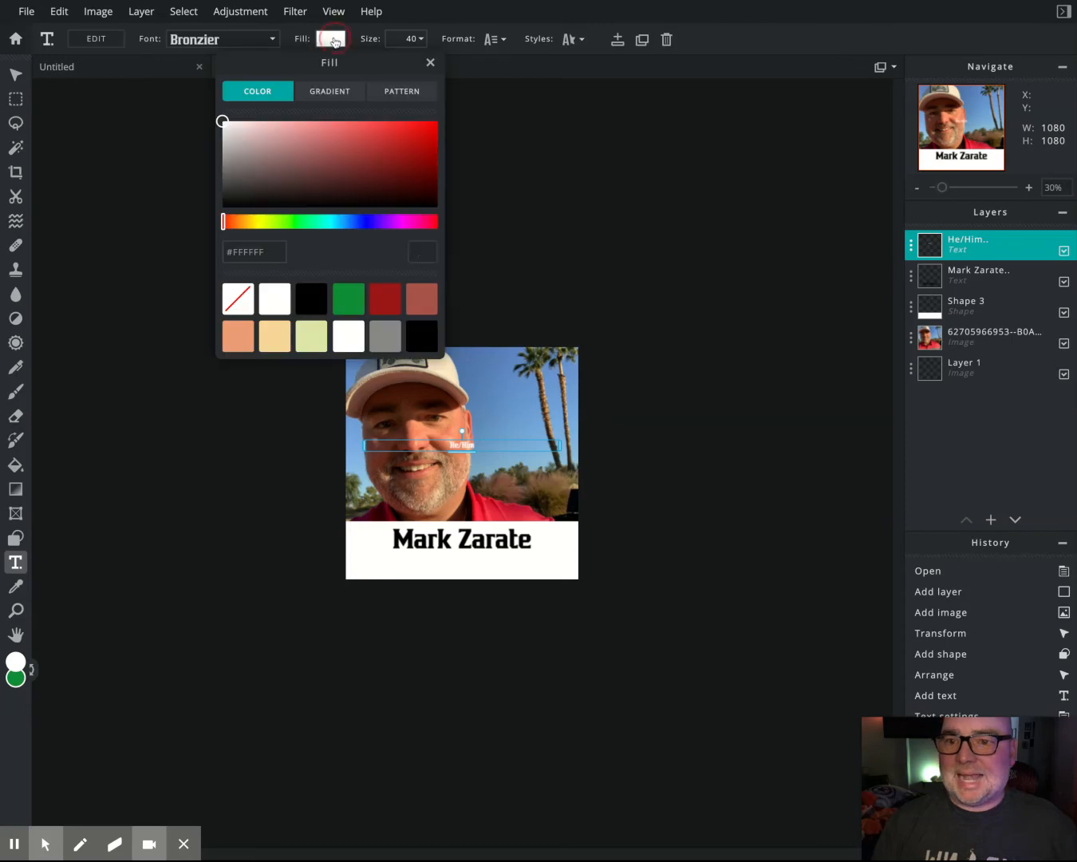
{"action": "left_click_drag", "start_coordinate": [268, 141], "coordinate": [186, 226]}
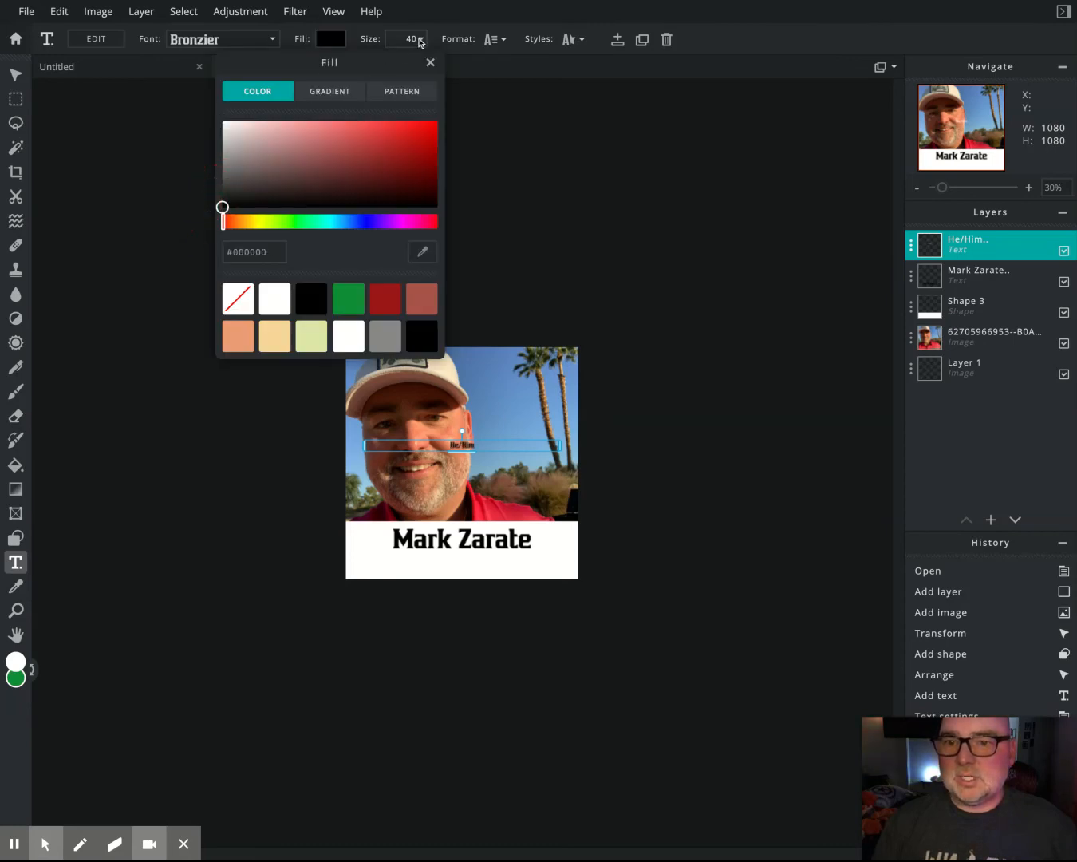
{"action": "left_click", "coordinate": [419, 44]}
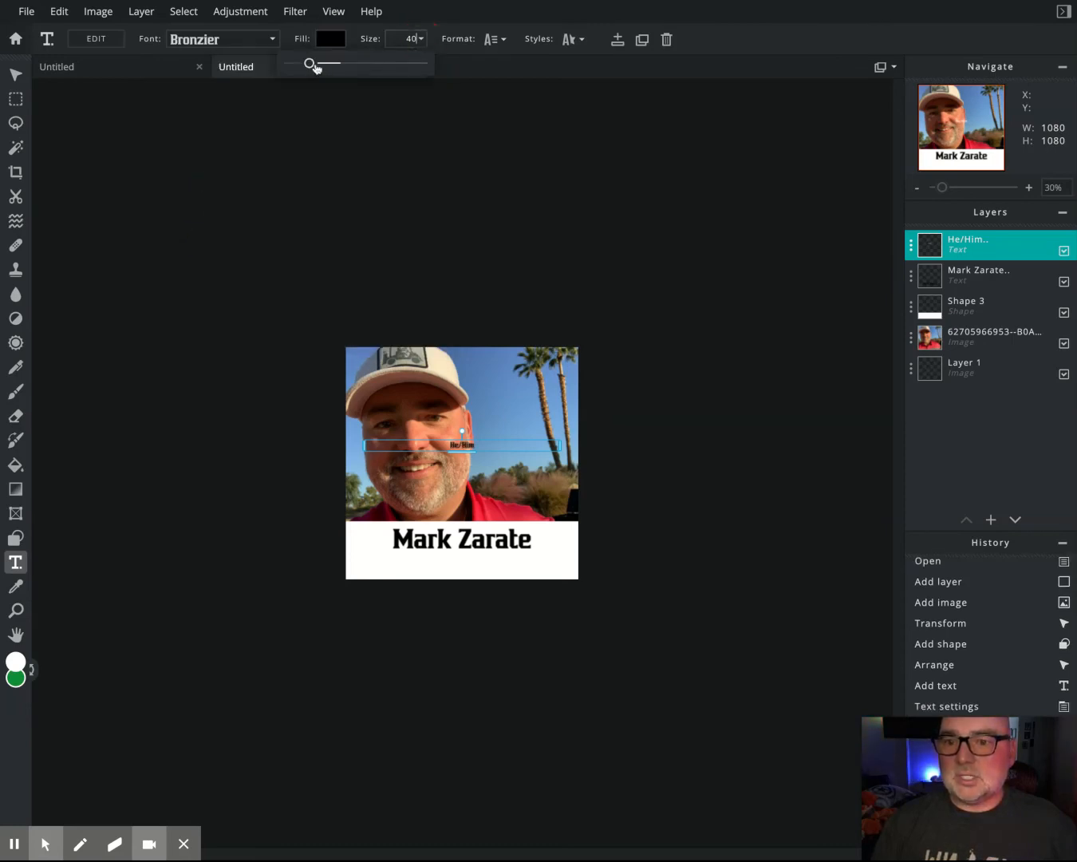
{"action": "left_click_drag", "start_coordinate": [312, 65], "coordinate": [329, 63]}
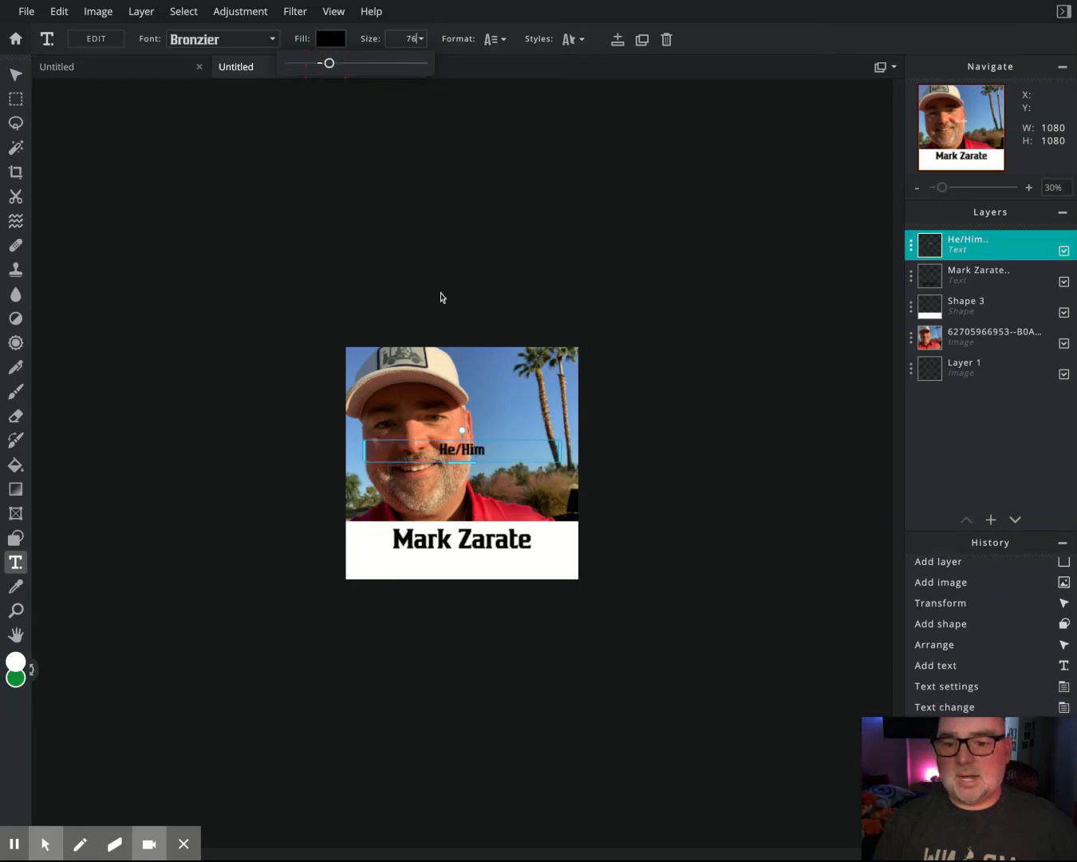
{"action": "left_click", "coordinate": [476, 456]}
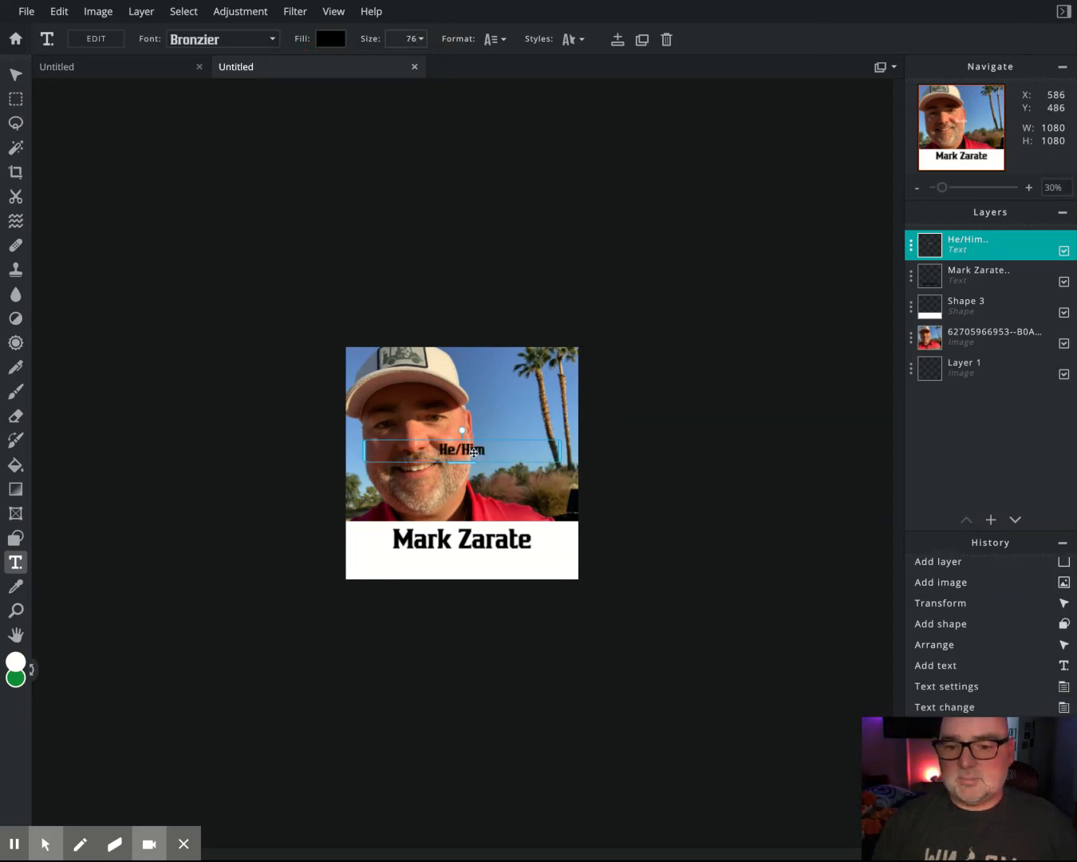
{"action": "left_click_drag", "start_coordinate": [474, 453], "coordinate": [472, 563]}
{"action": "left_click", "coordinate": [718, 564]}
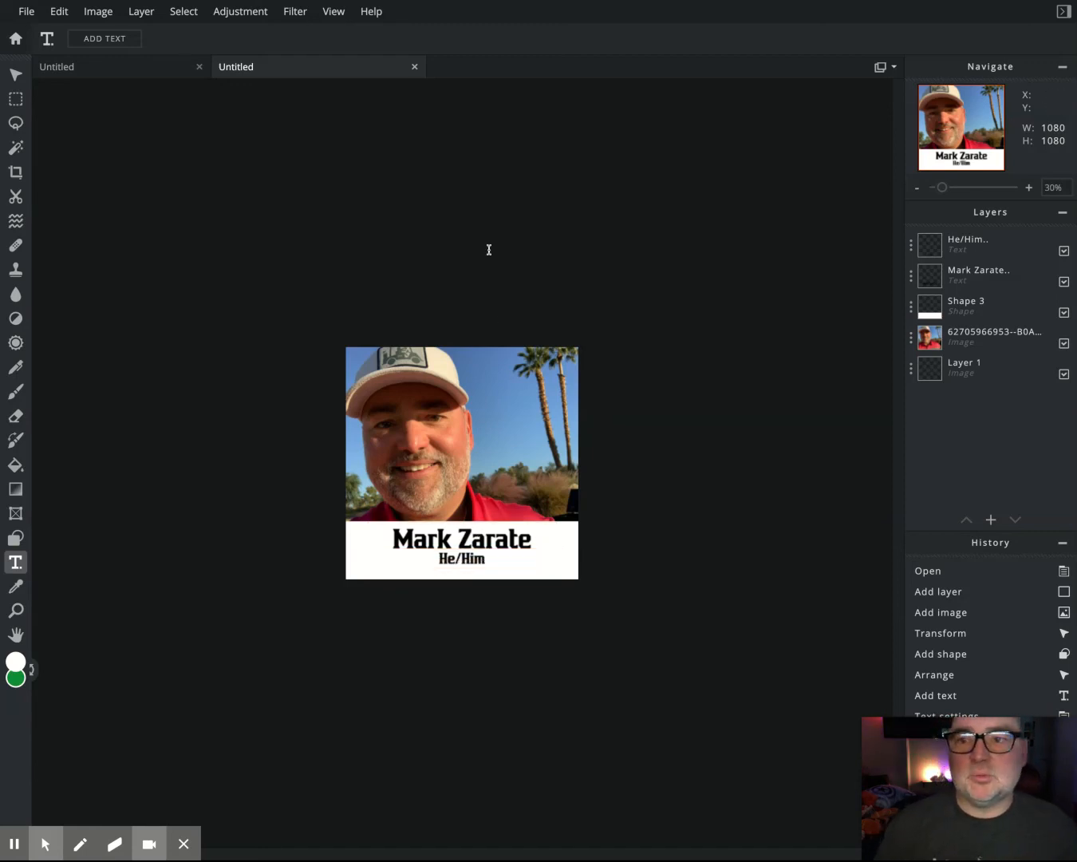
- Save the 1080 × 1080 name tag as a PNG and download it
{"action": "left_click", "coordinate": [27, 13]}
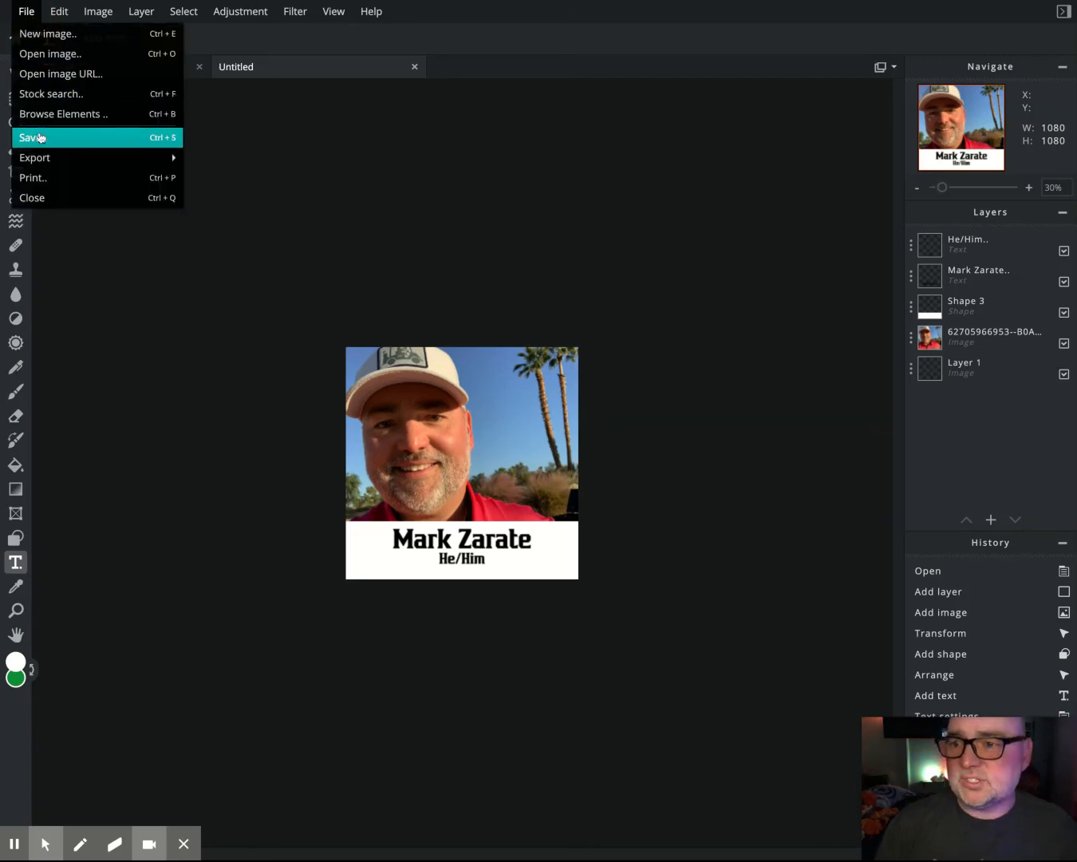
{"action": "left_click", "coordinate": [39, 138]}
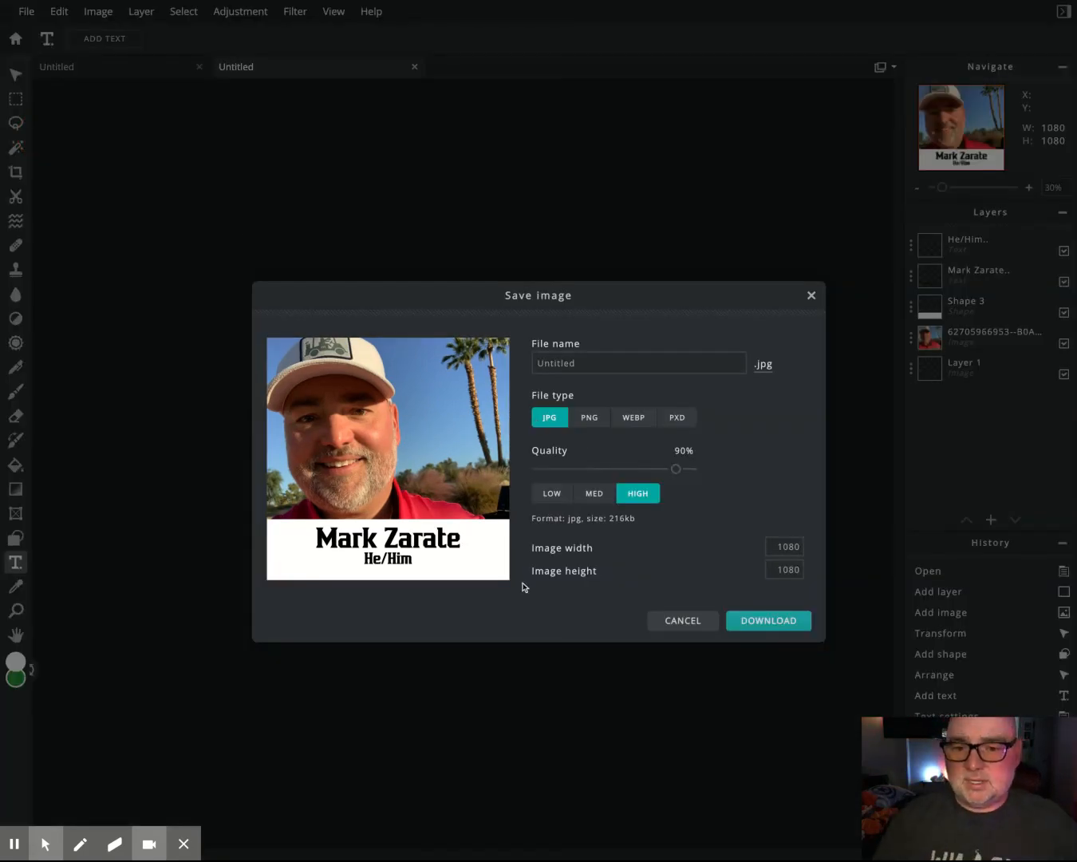
{"action": "left_click", "coordinate": [590, 418]}
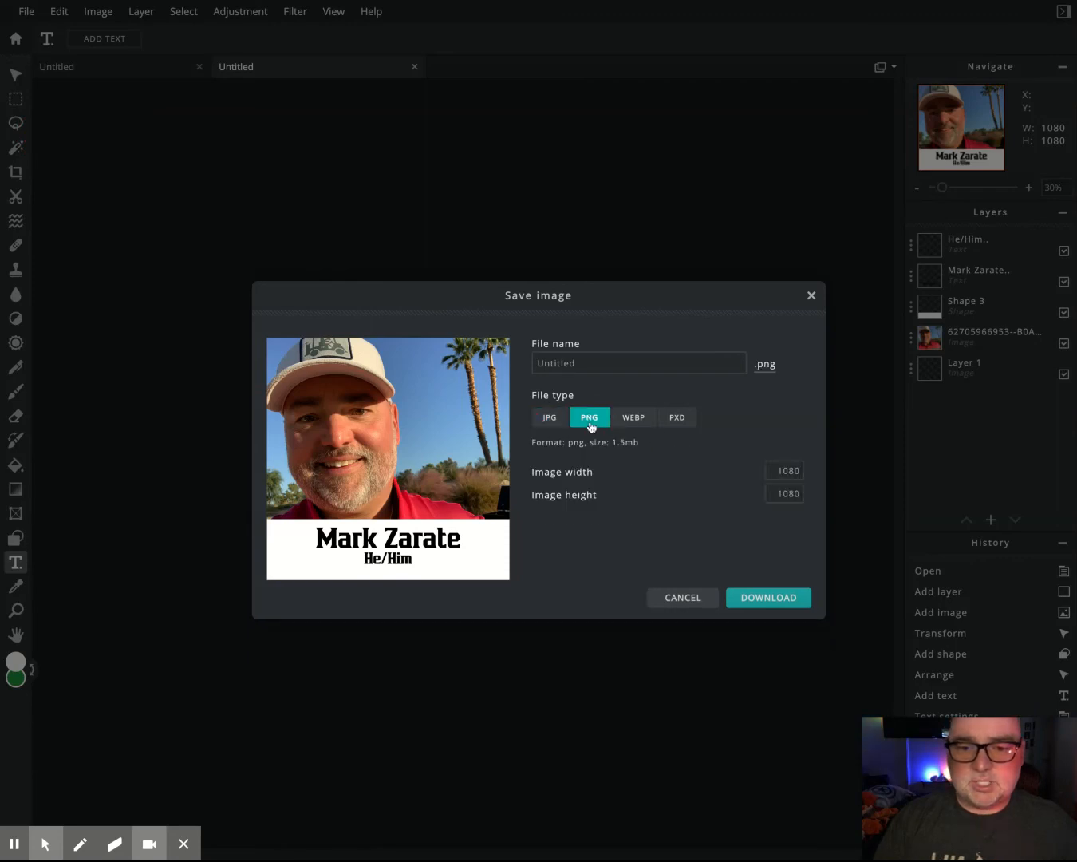
{"action": "left_click", "coordinate": [763, 599]}
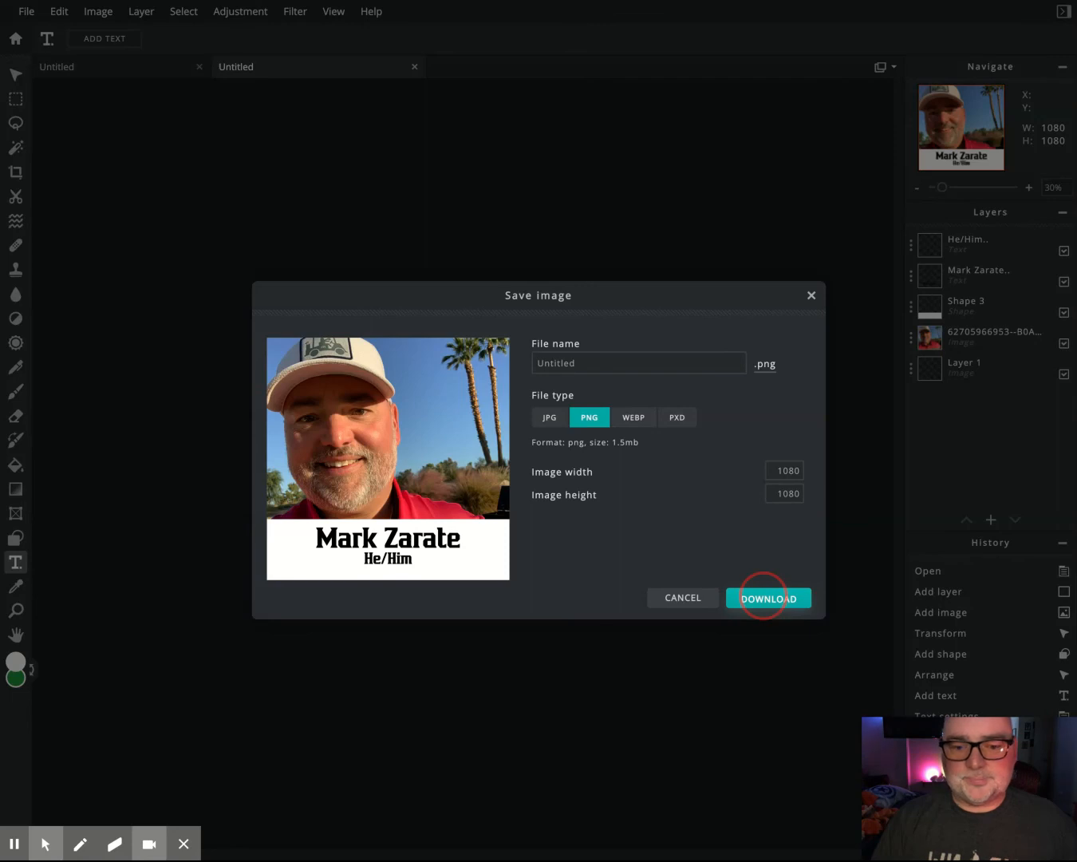